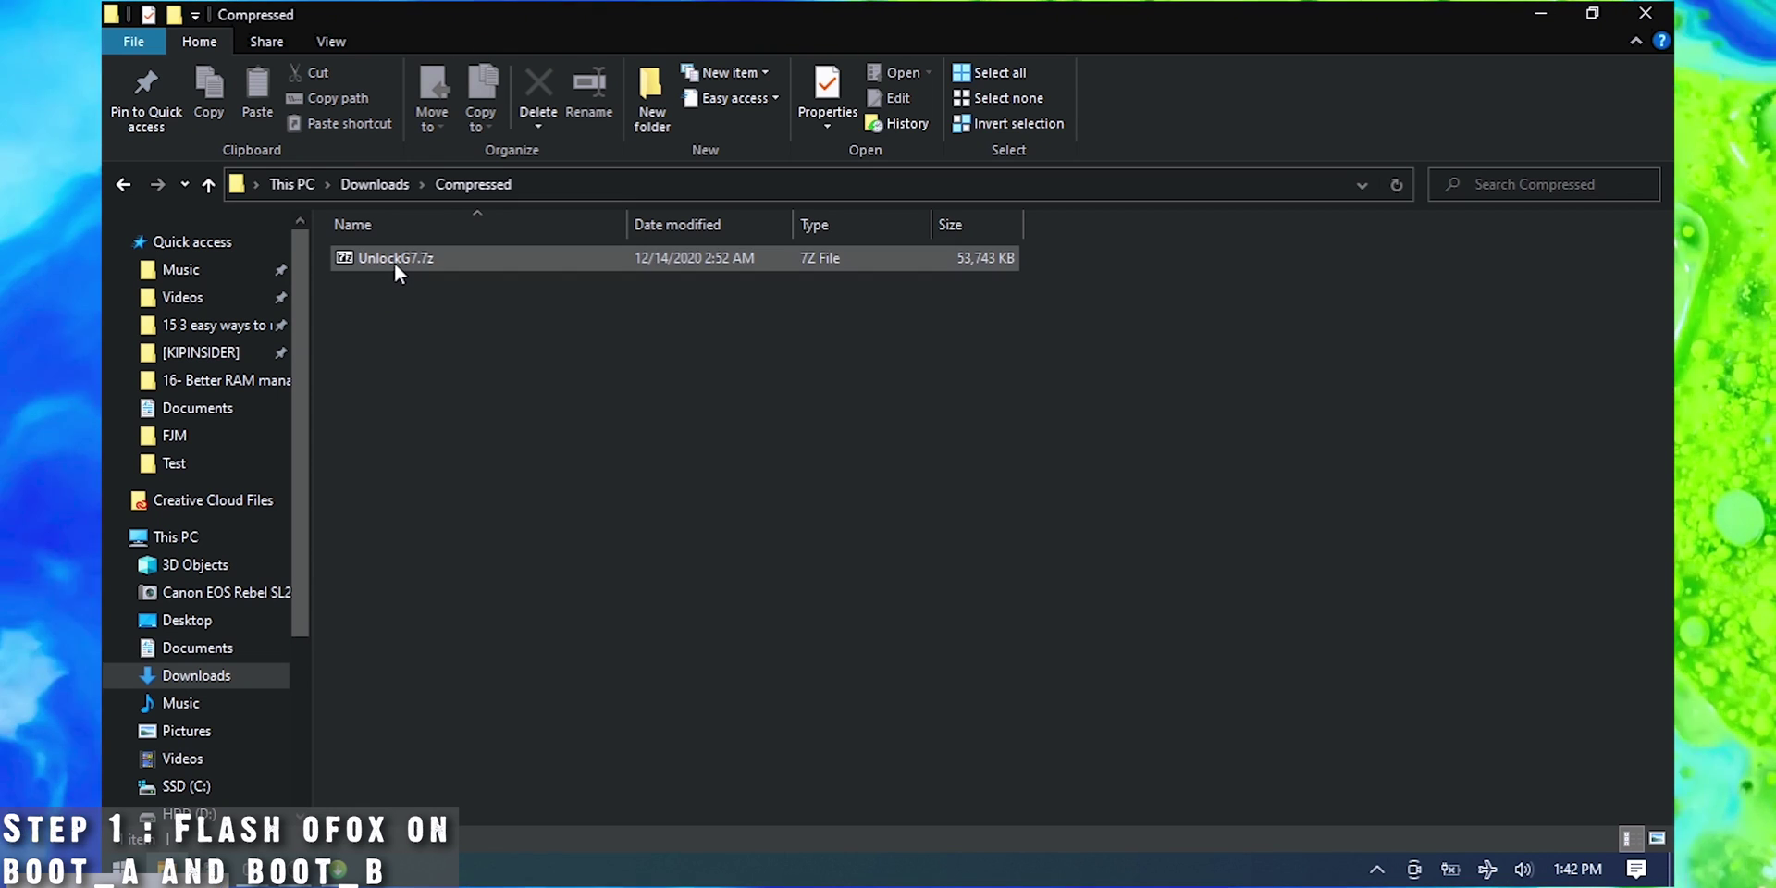
# Step: Extract the UnlockG7.7z archive with 7-Zip
pyautogui.rightClick(395, 262)
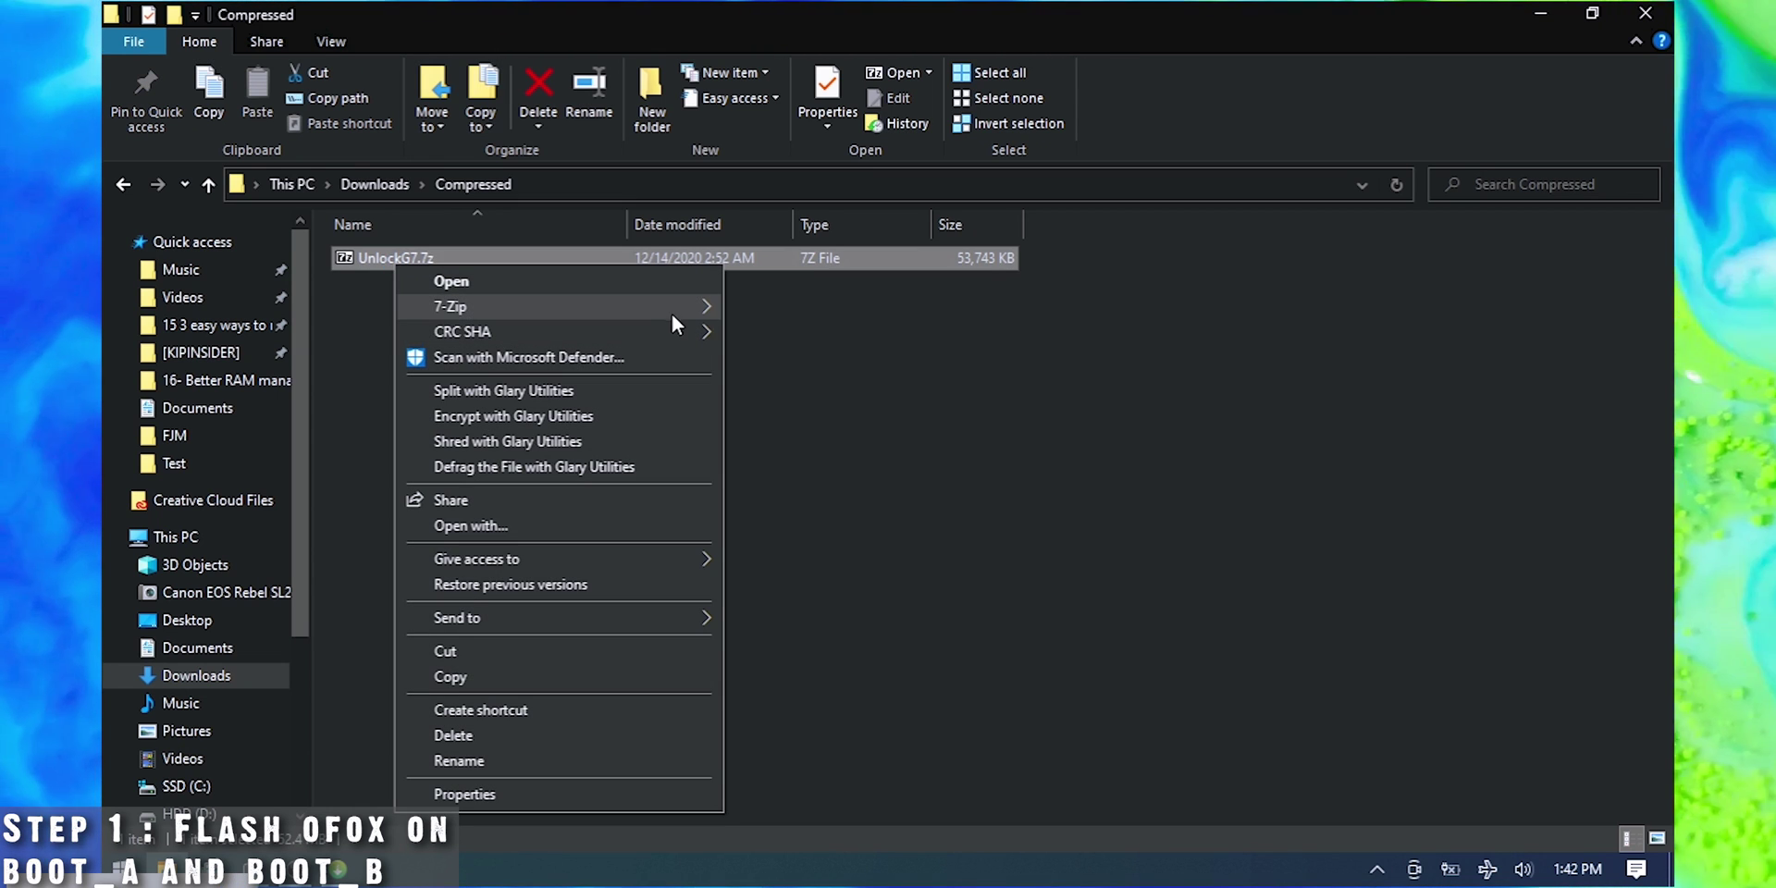
pyautogui.moveTo(680, 308)
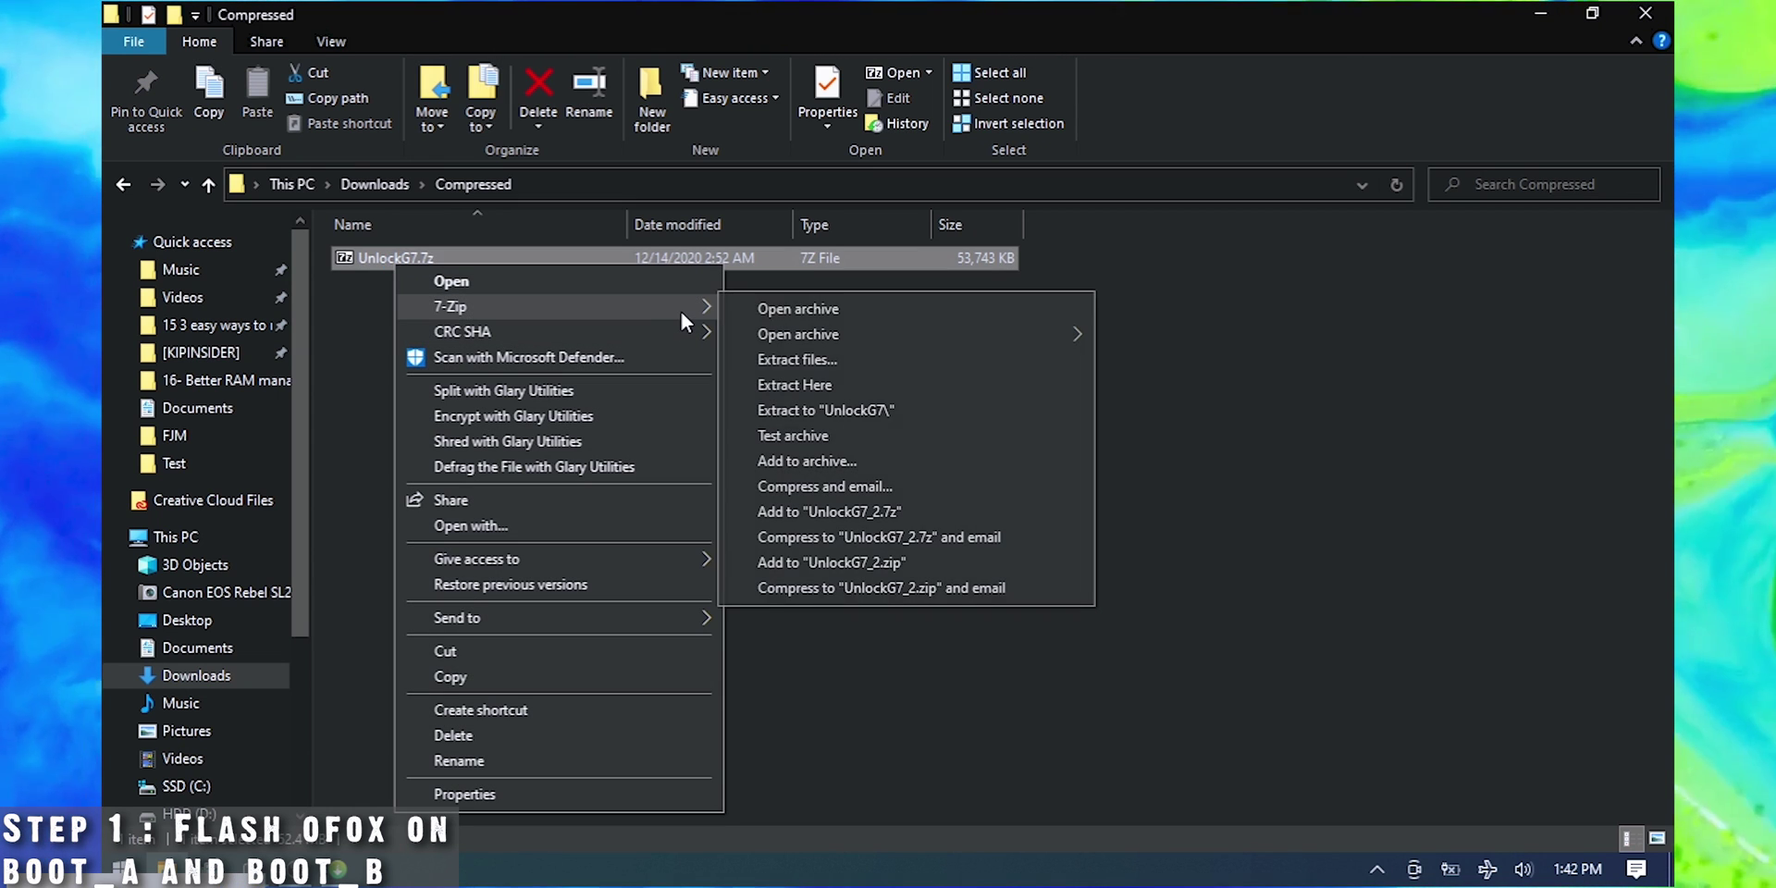
pyautogui.click(788, 359)
pyautogui.press('Return')
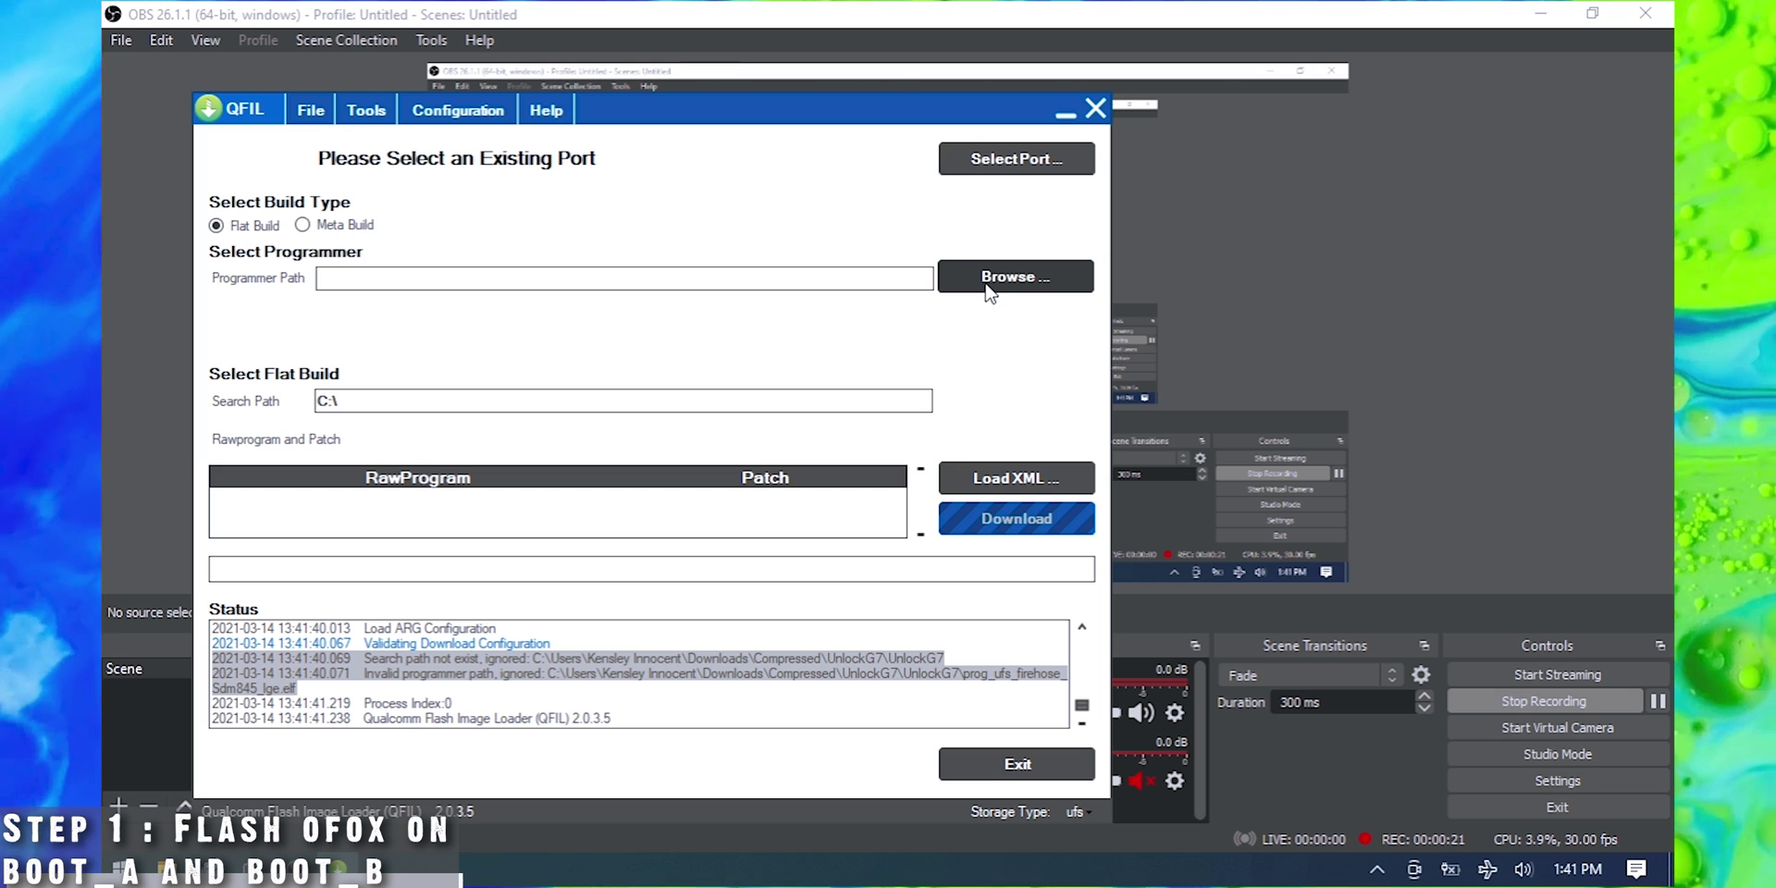
# Step: Switch to QFIL and load prog_ufs_firehose_Sdm845_lge.elf from the extracted UnlockG7 folder as the programmer
pyautogui.click(990, 280)
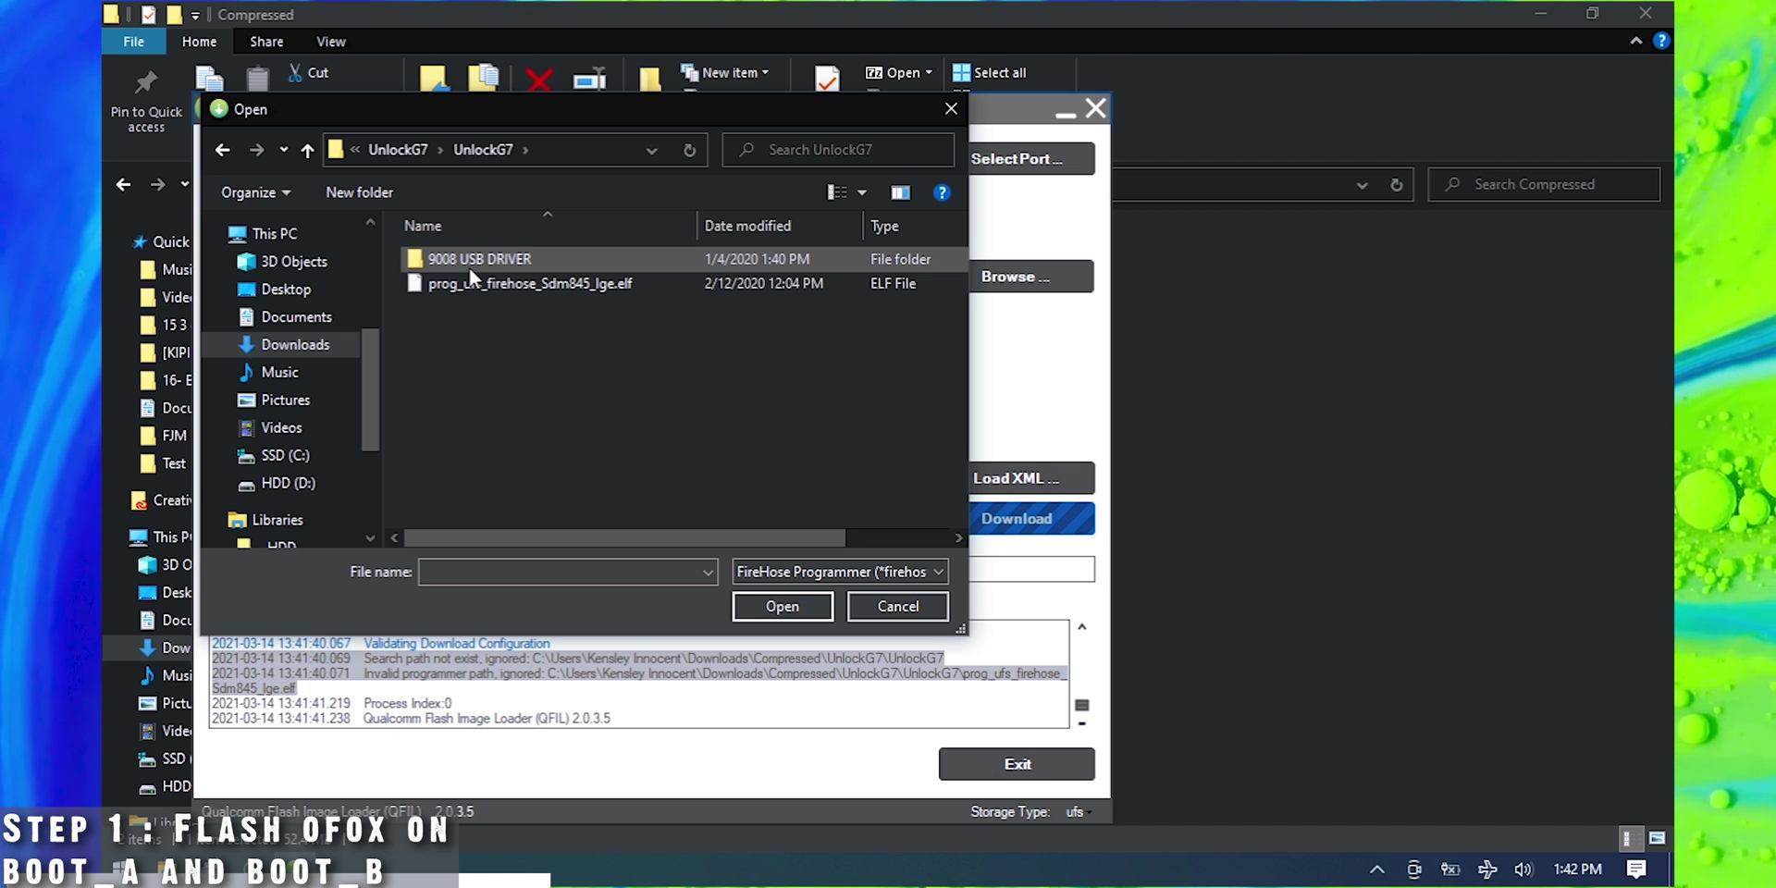
pyautogui.click(470, 276)
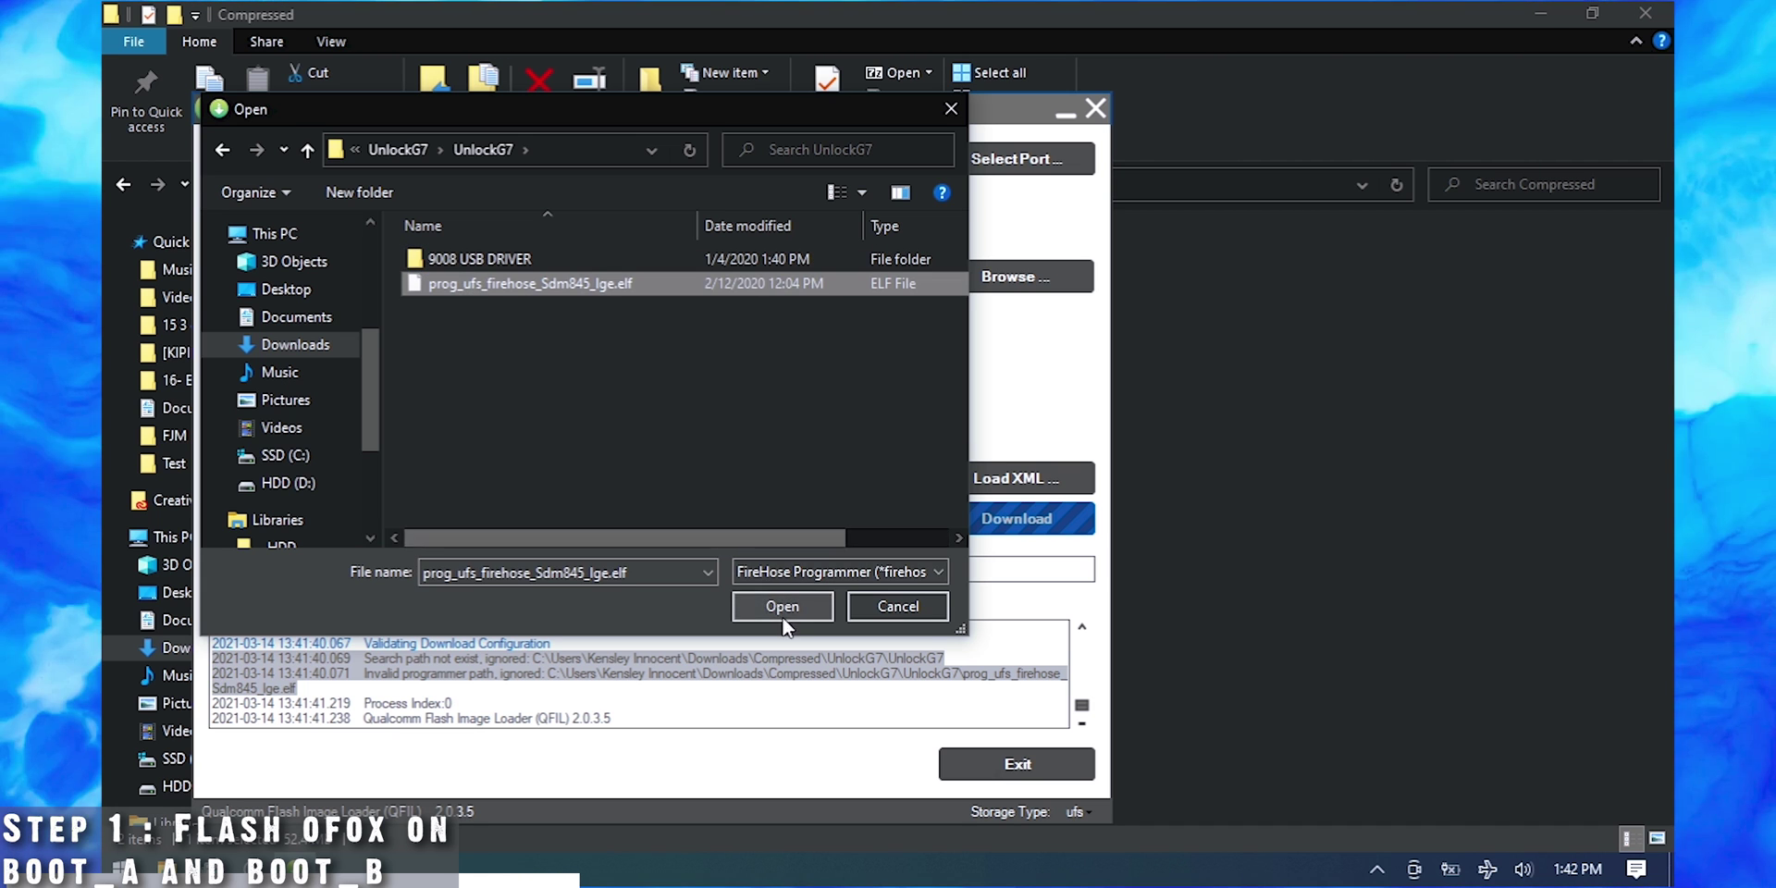
pyautogui.click(783, 619)
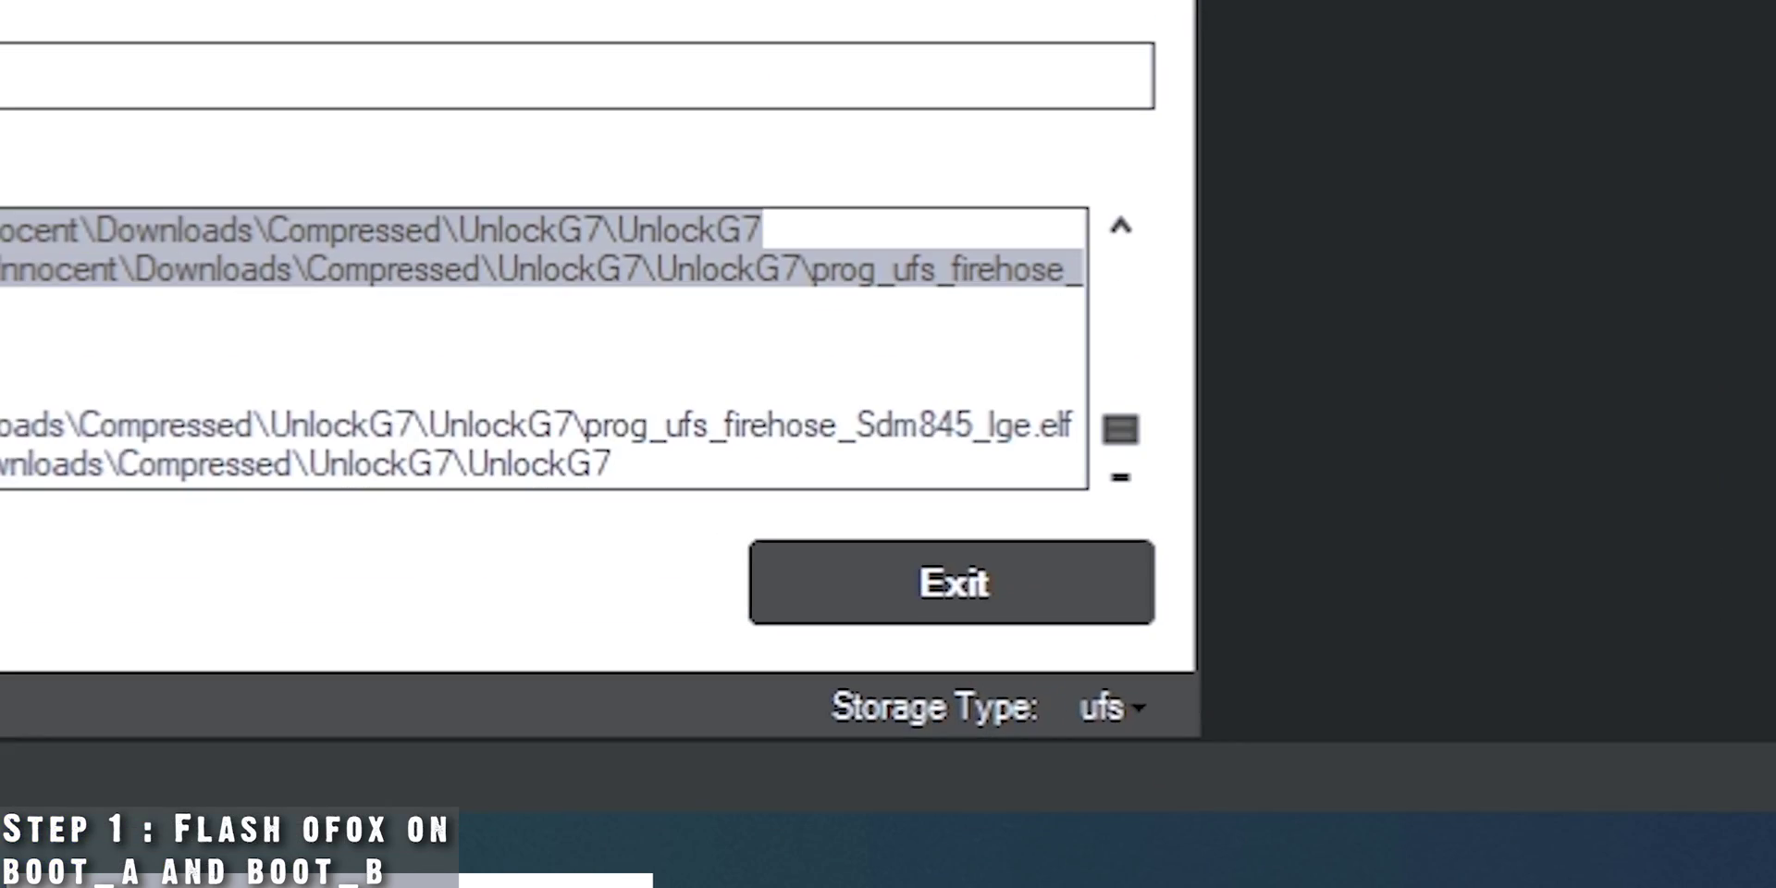
# Step: Select the Qualcomm HS-USB QDLoader 9008 (COM11) port and open the Partition Manager for the connected phone
pyautogui.click(361, 103)
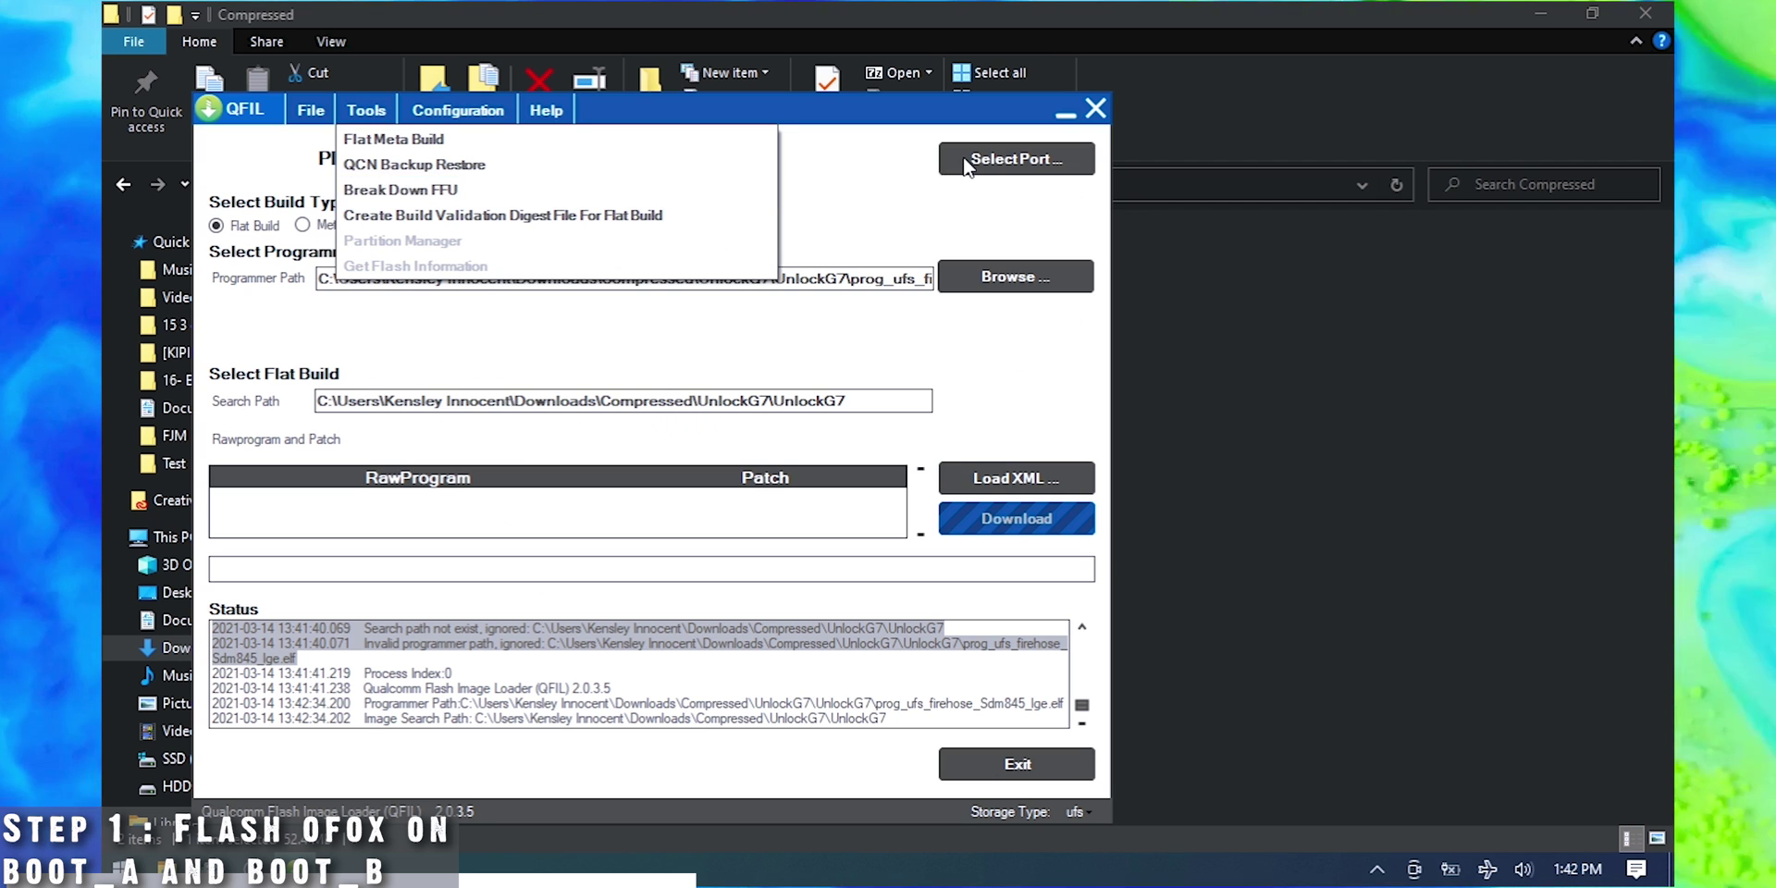
pyautogui.click(964, 159)
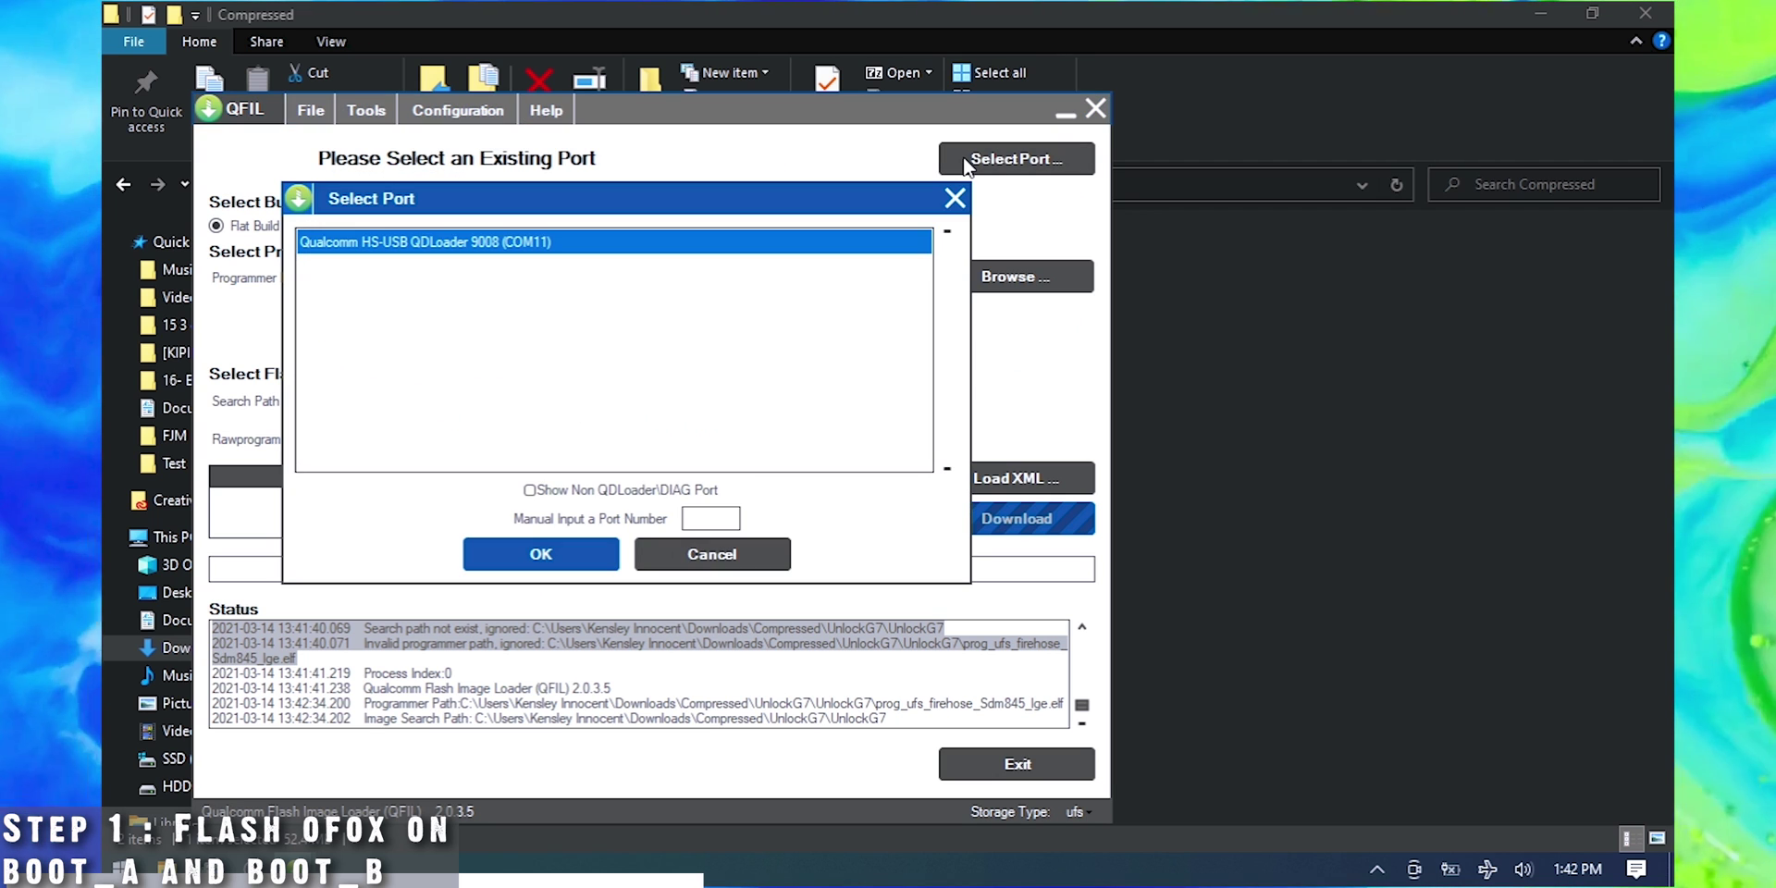
pyautogui.click(542, 560)
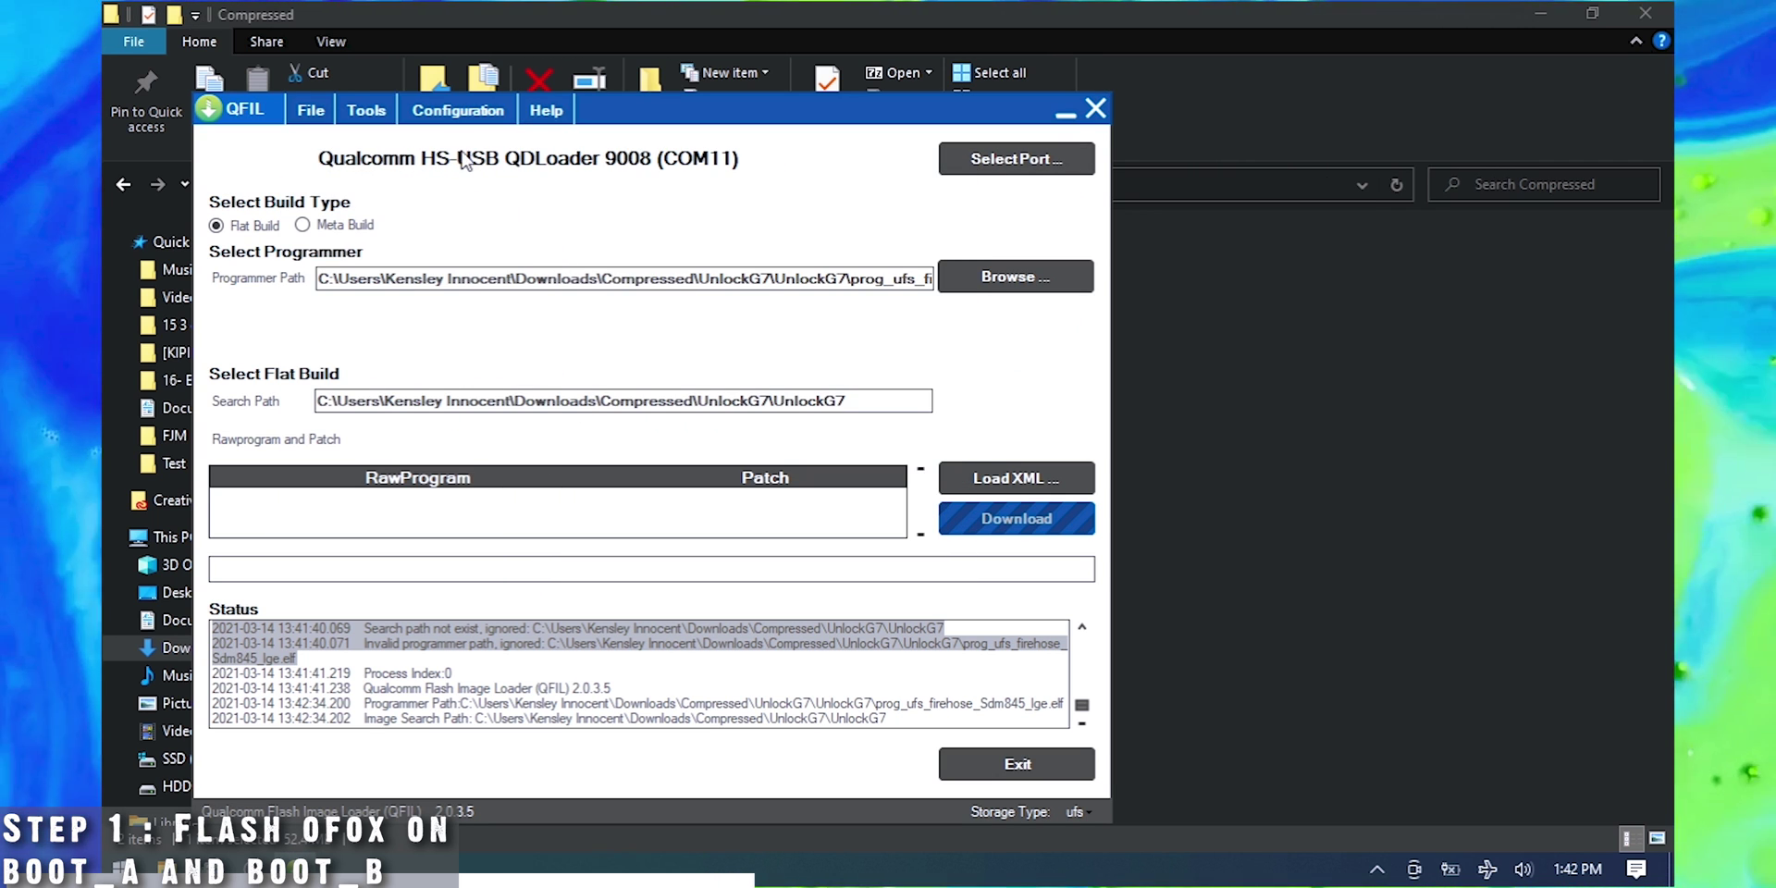
pyautogui.click(375, 122)
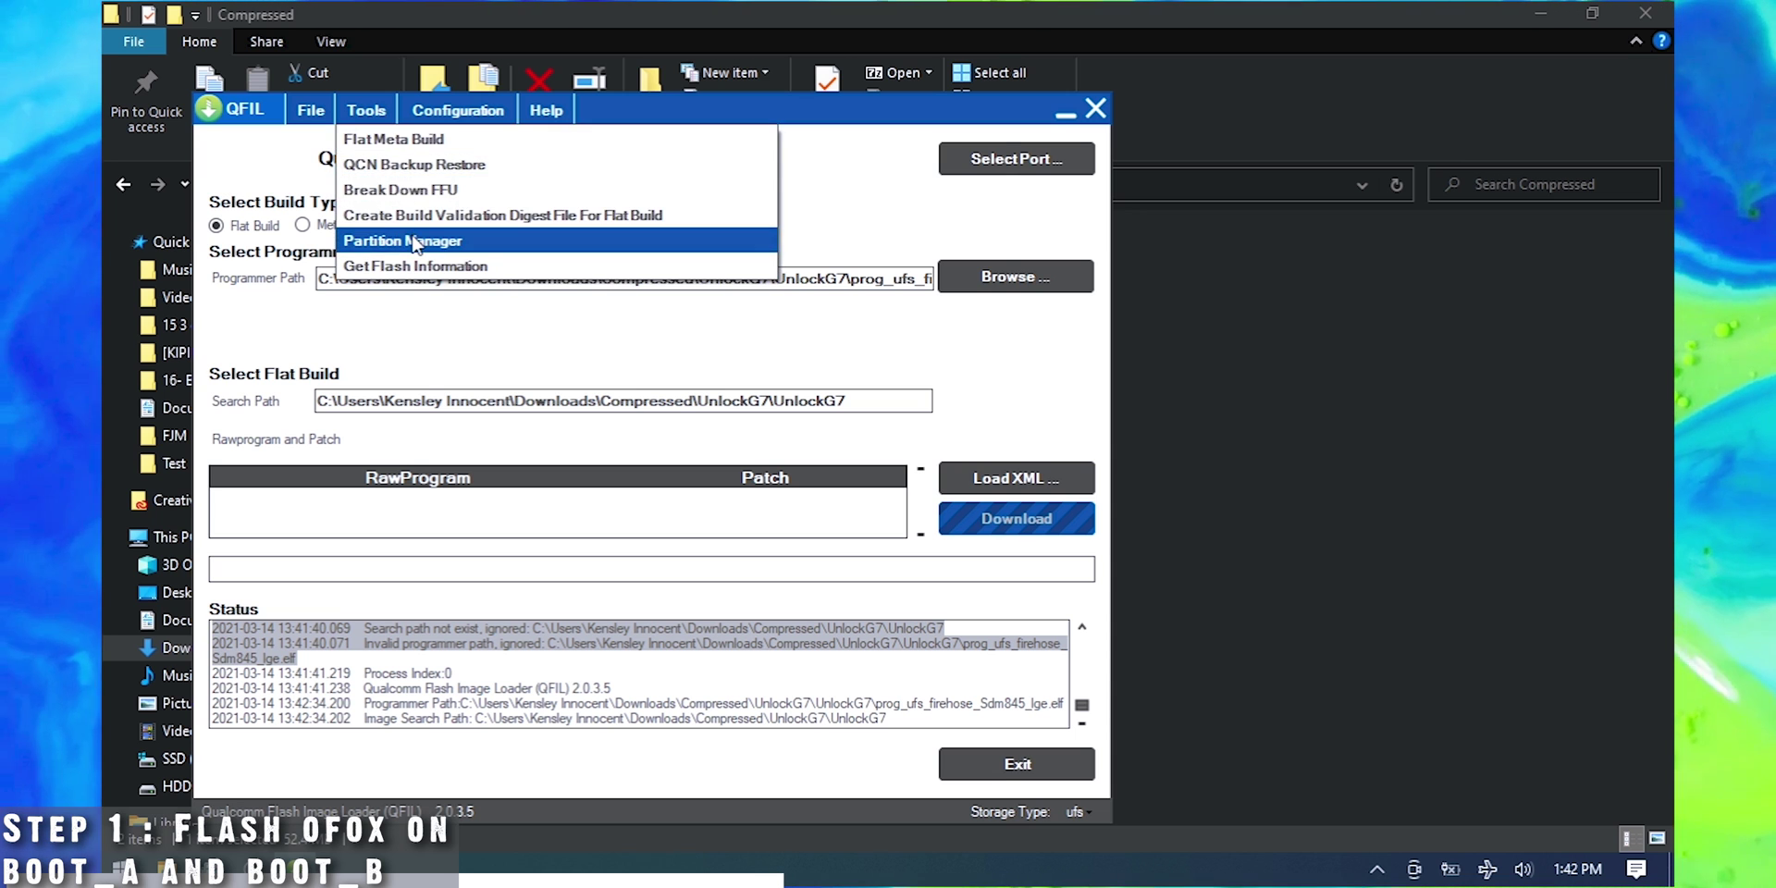
pyautogui.click(416, 238)
pyautogui.click(453, 206)
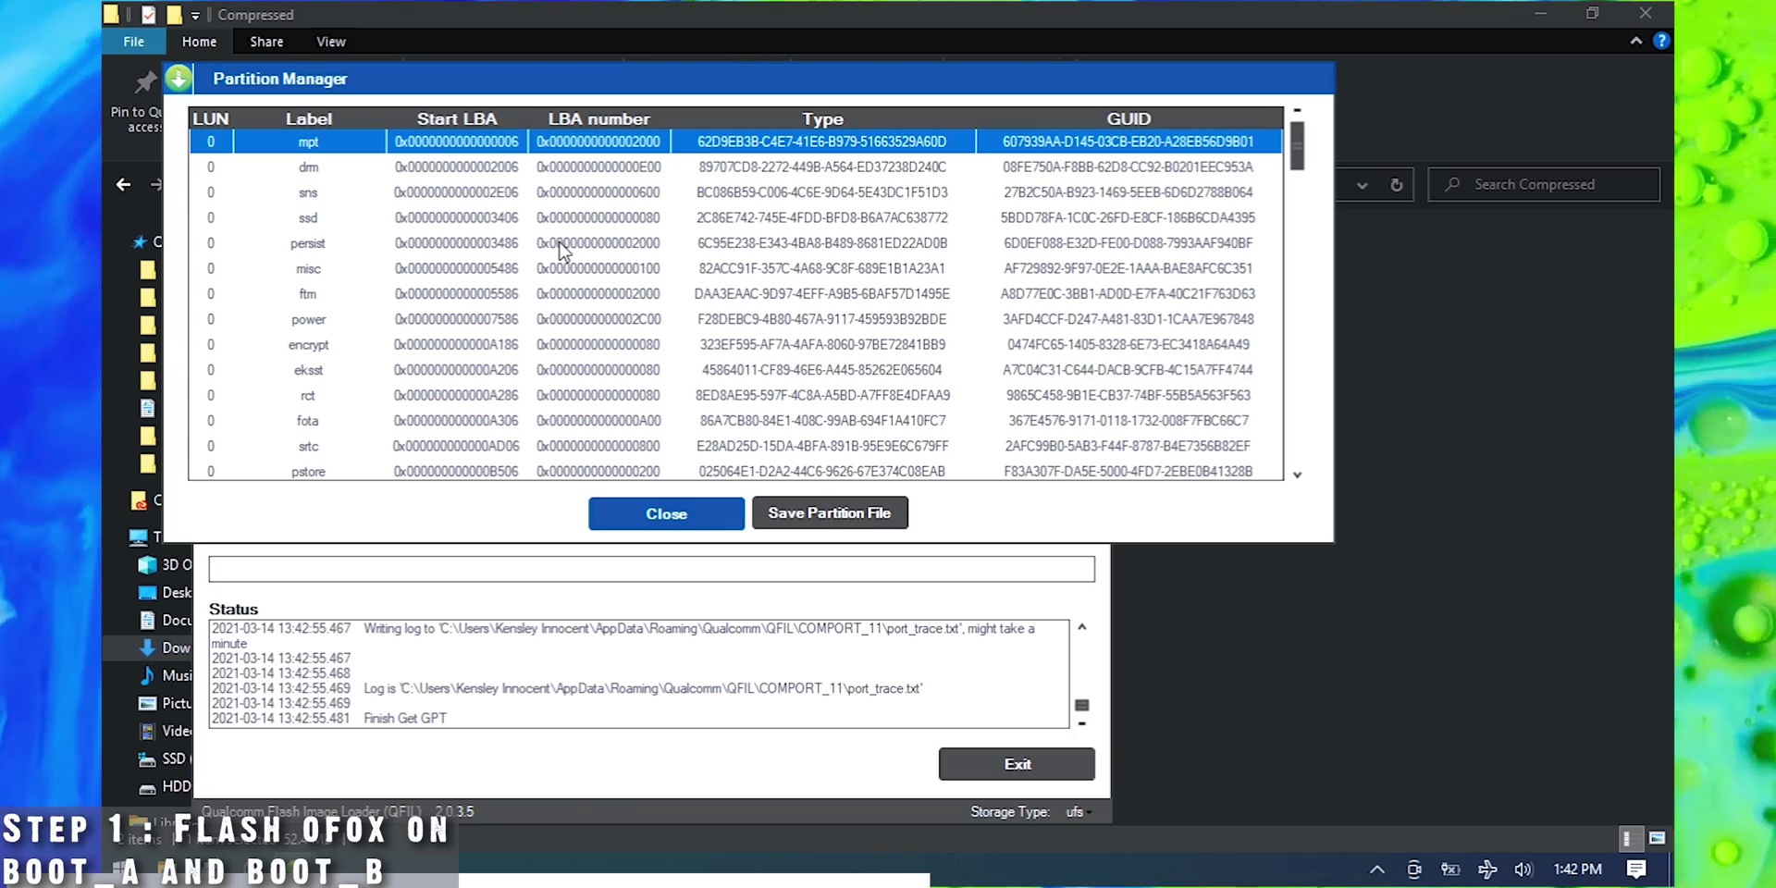
# Step: Back up the boot_a partition by reading its raw data from the phone
pyautogui.scroll(-10, 562, 249)
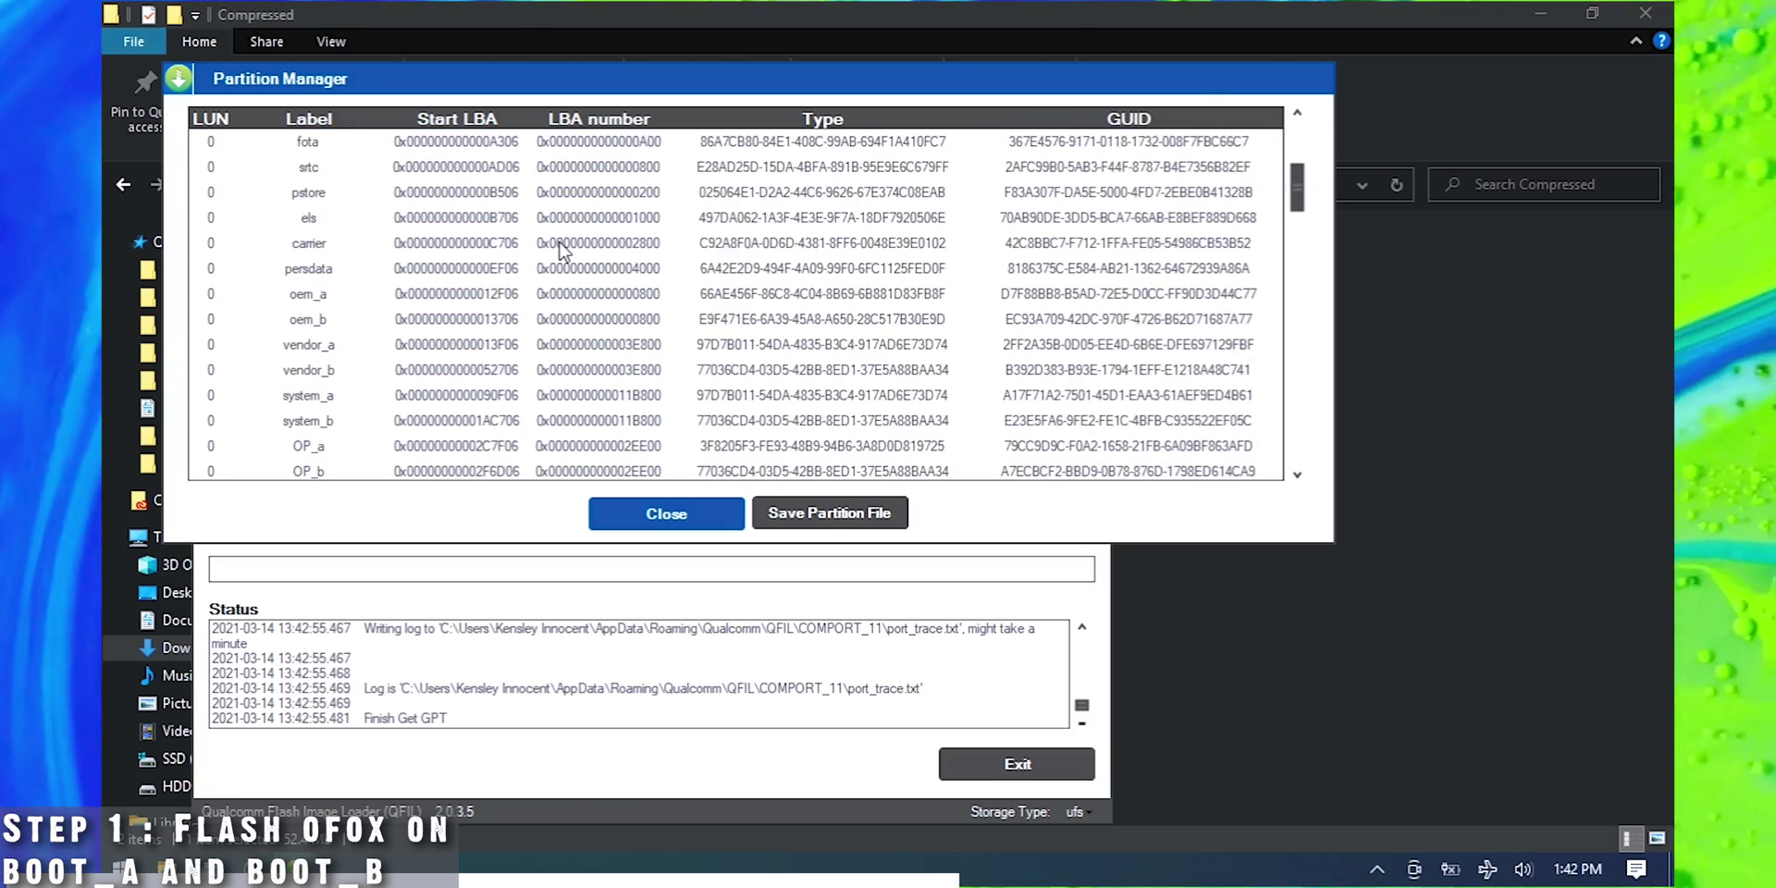
pyautogui.scroll(-4, 561, 250)
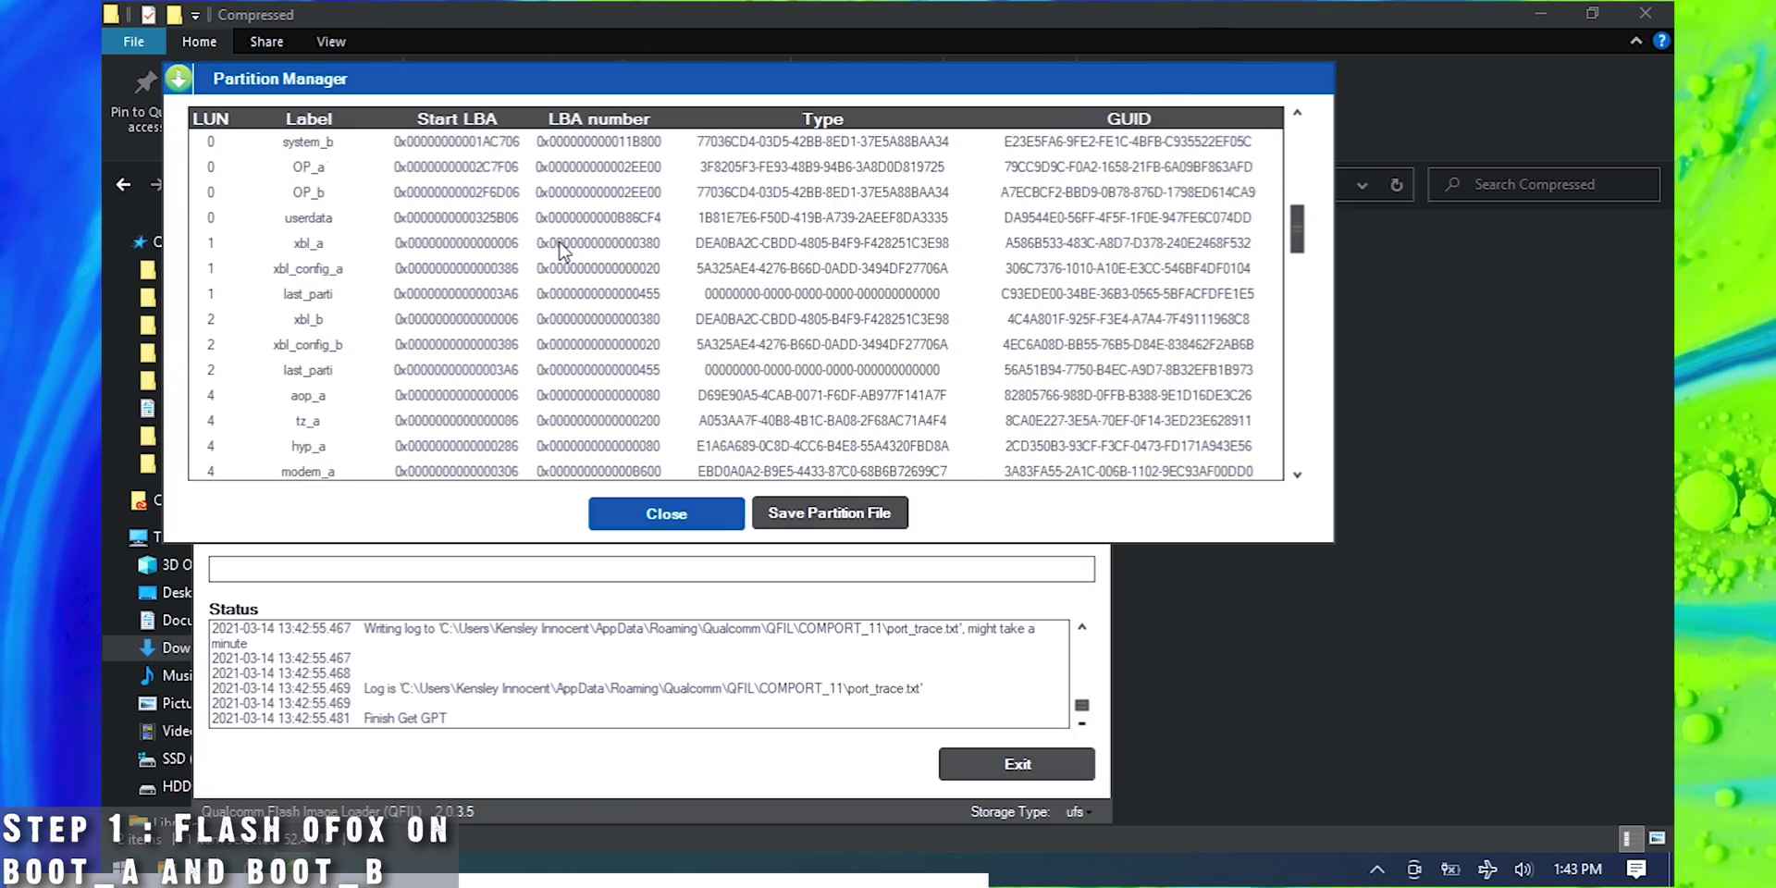
pyautogui.scroll(-4, 562, 250)
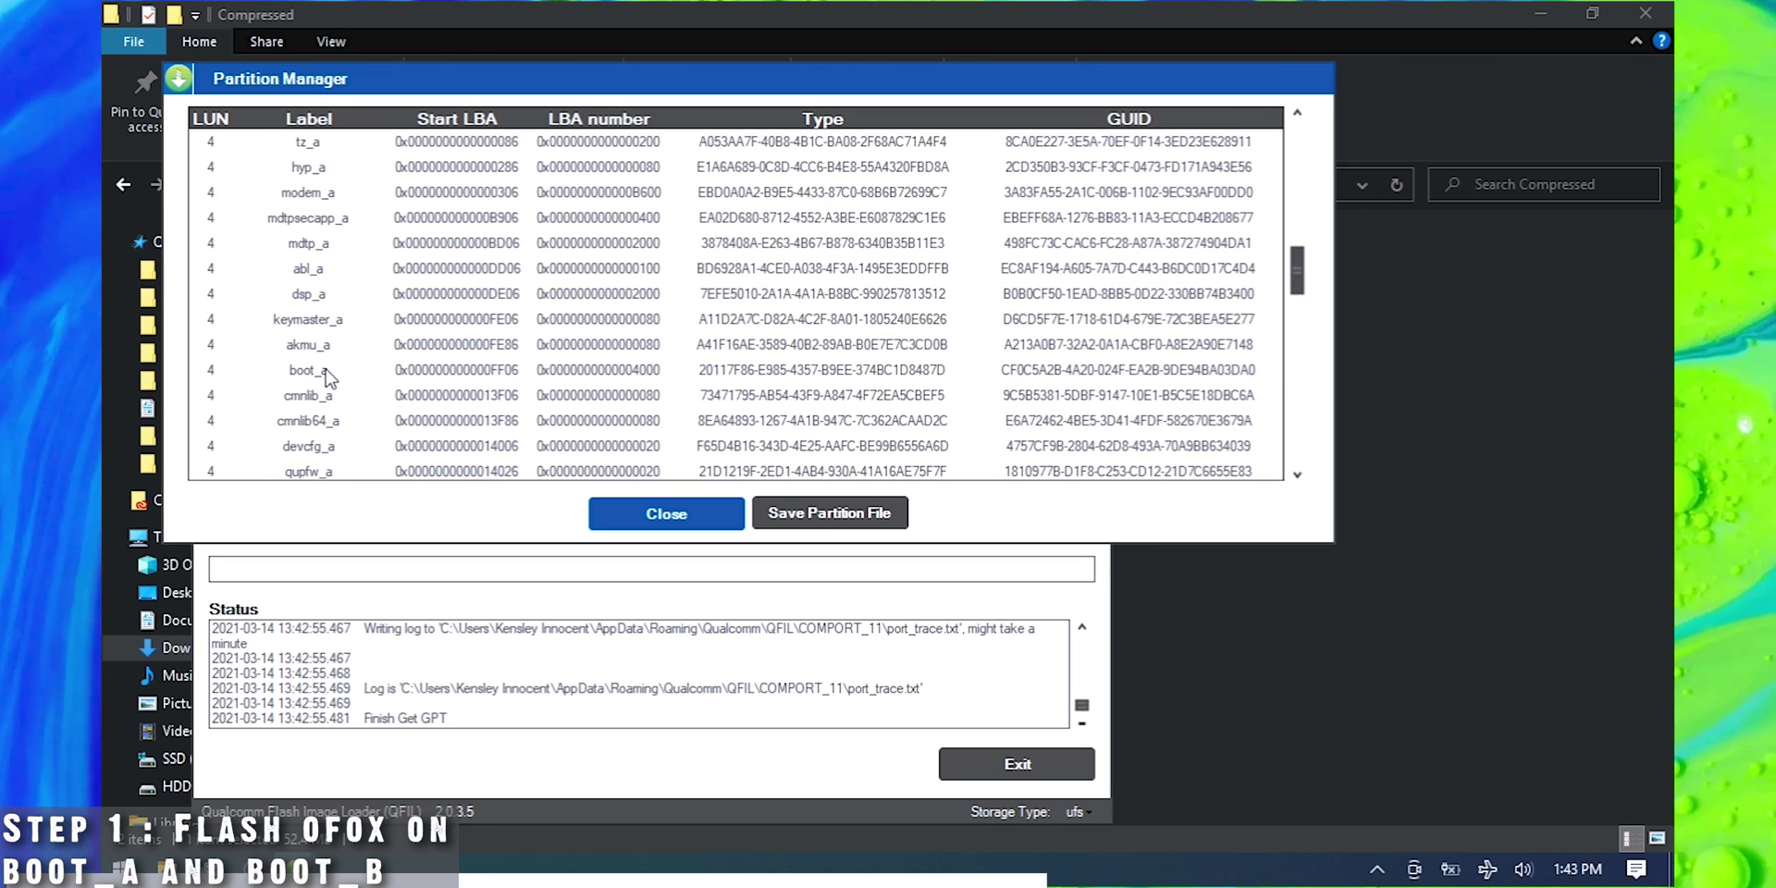
pyautogui.click(325, 371)
pyautogui.rightClick(325, 372)
pyautogui.click(363, 381)
pyautogui.click(460, 236)
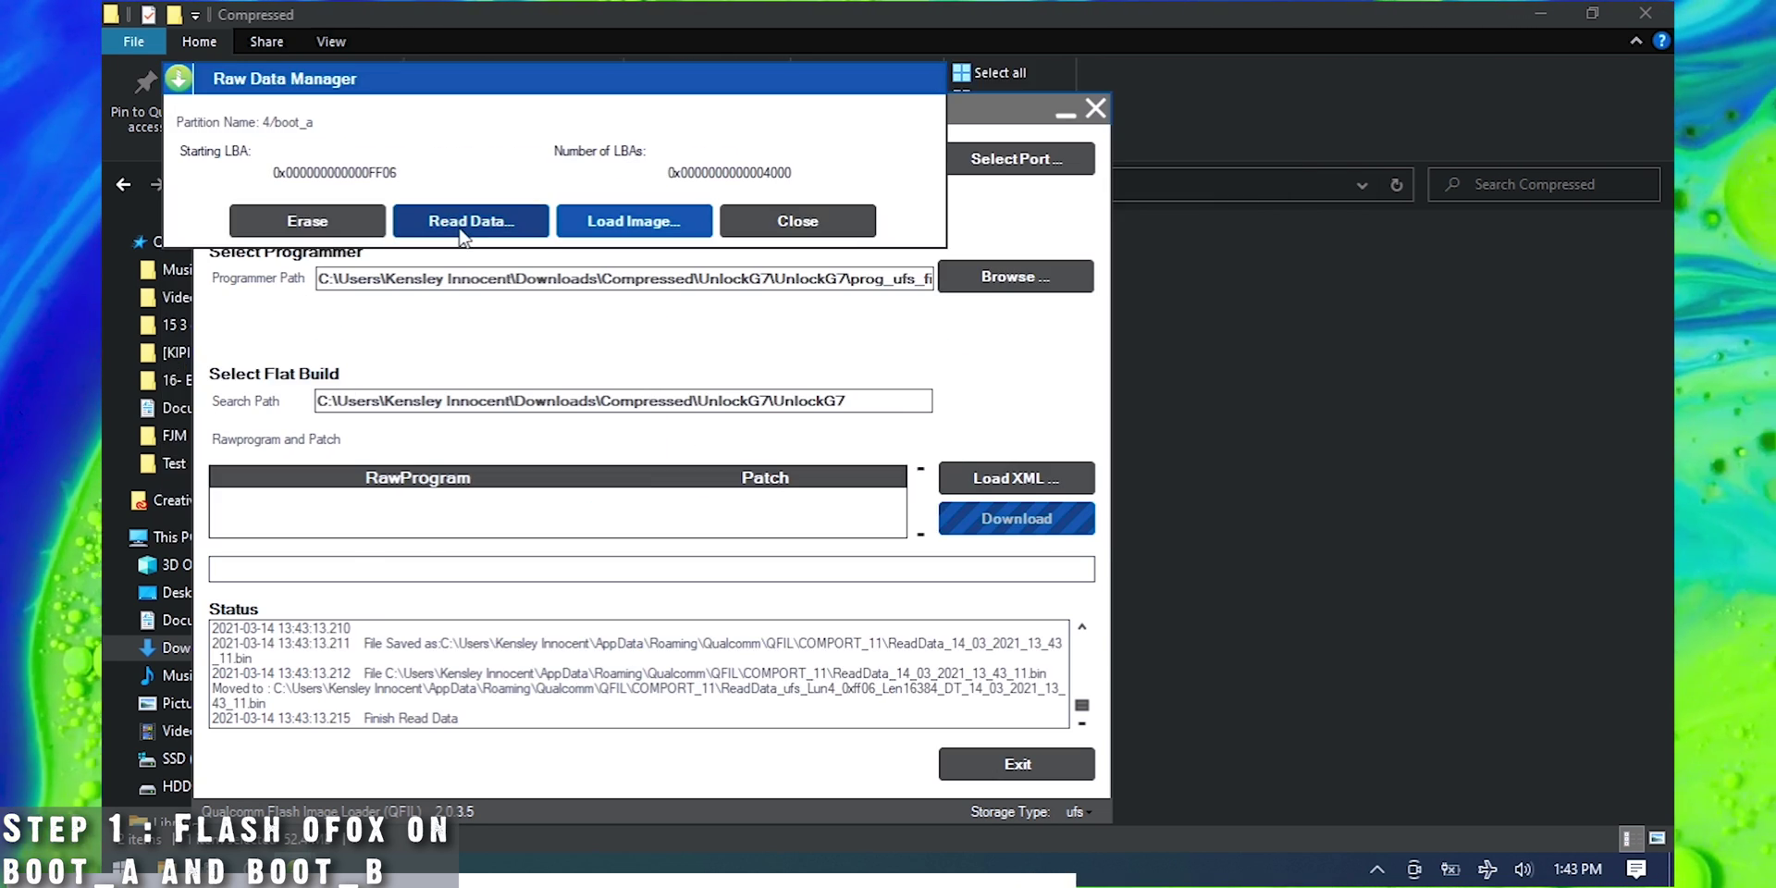
# Step: Flash ofox_1.9_boot.img from Documents > LG G7 A11 > A11 > OrangeFox boot onto boot_a, and close the raw data manager
pyautogui.click(578, 227)
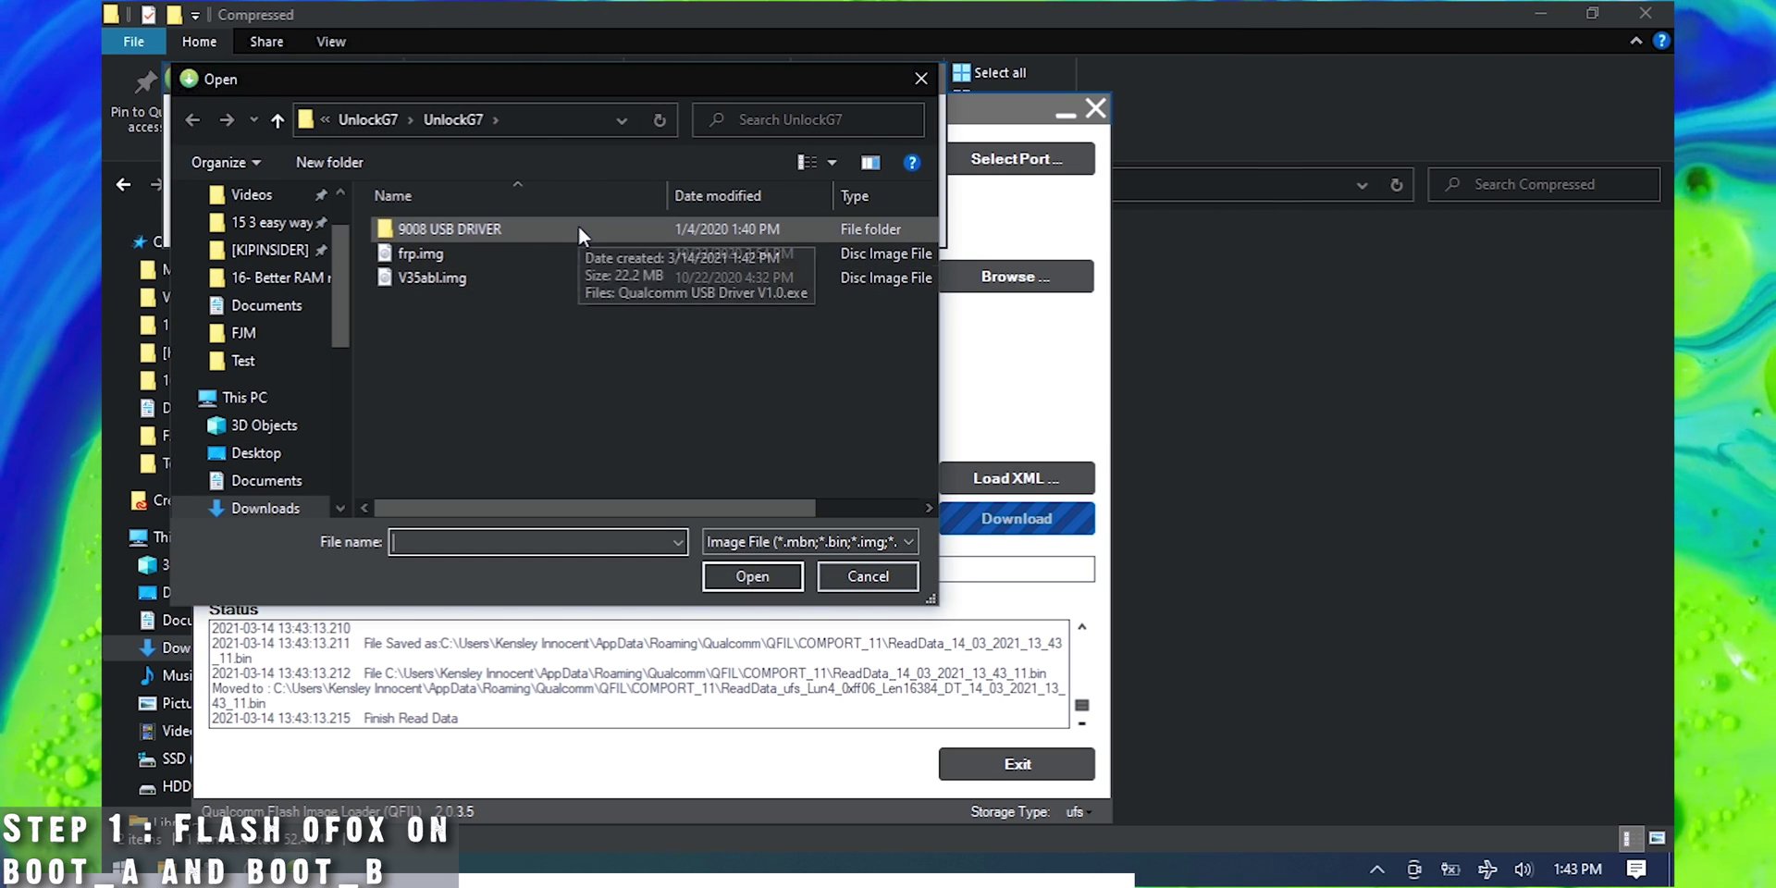
pyautogui.click(266, 480)
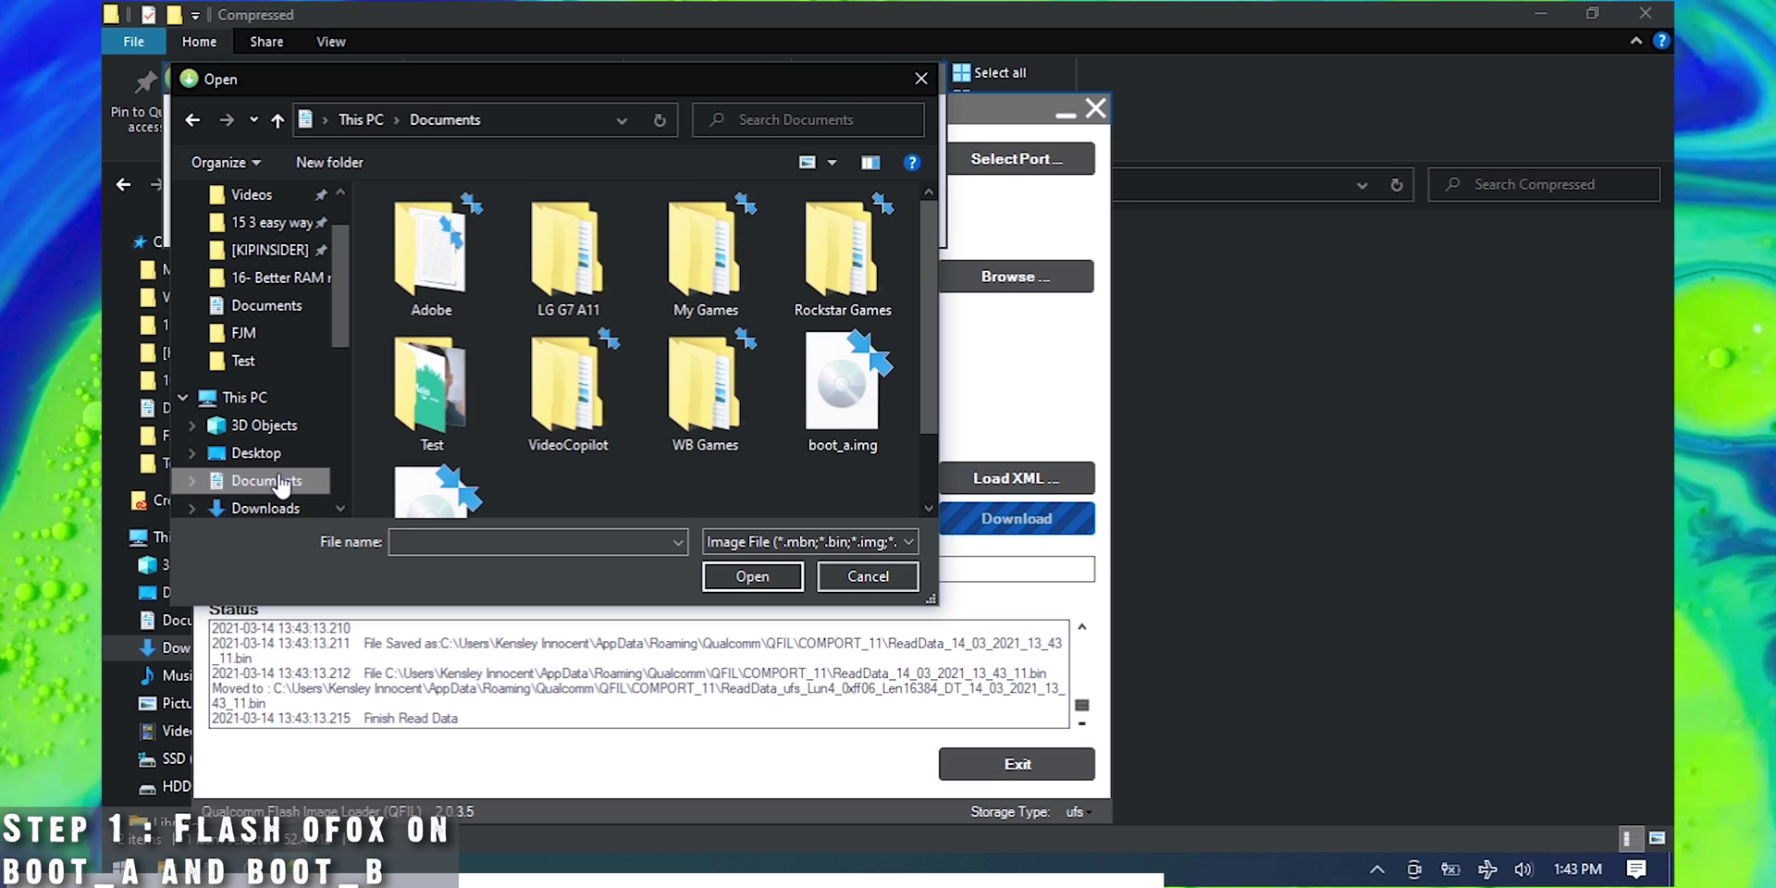
pyautogui.doubleClick(588, 261)
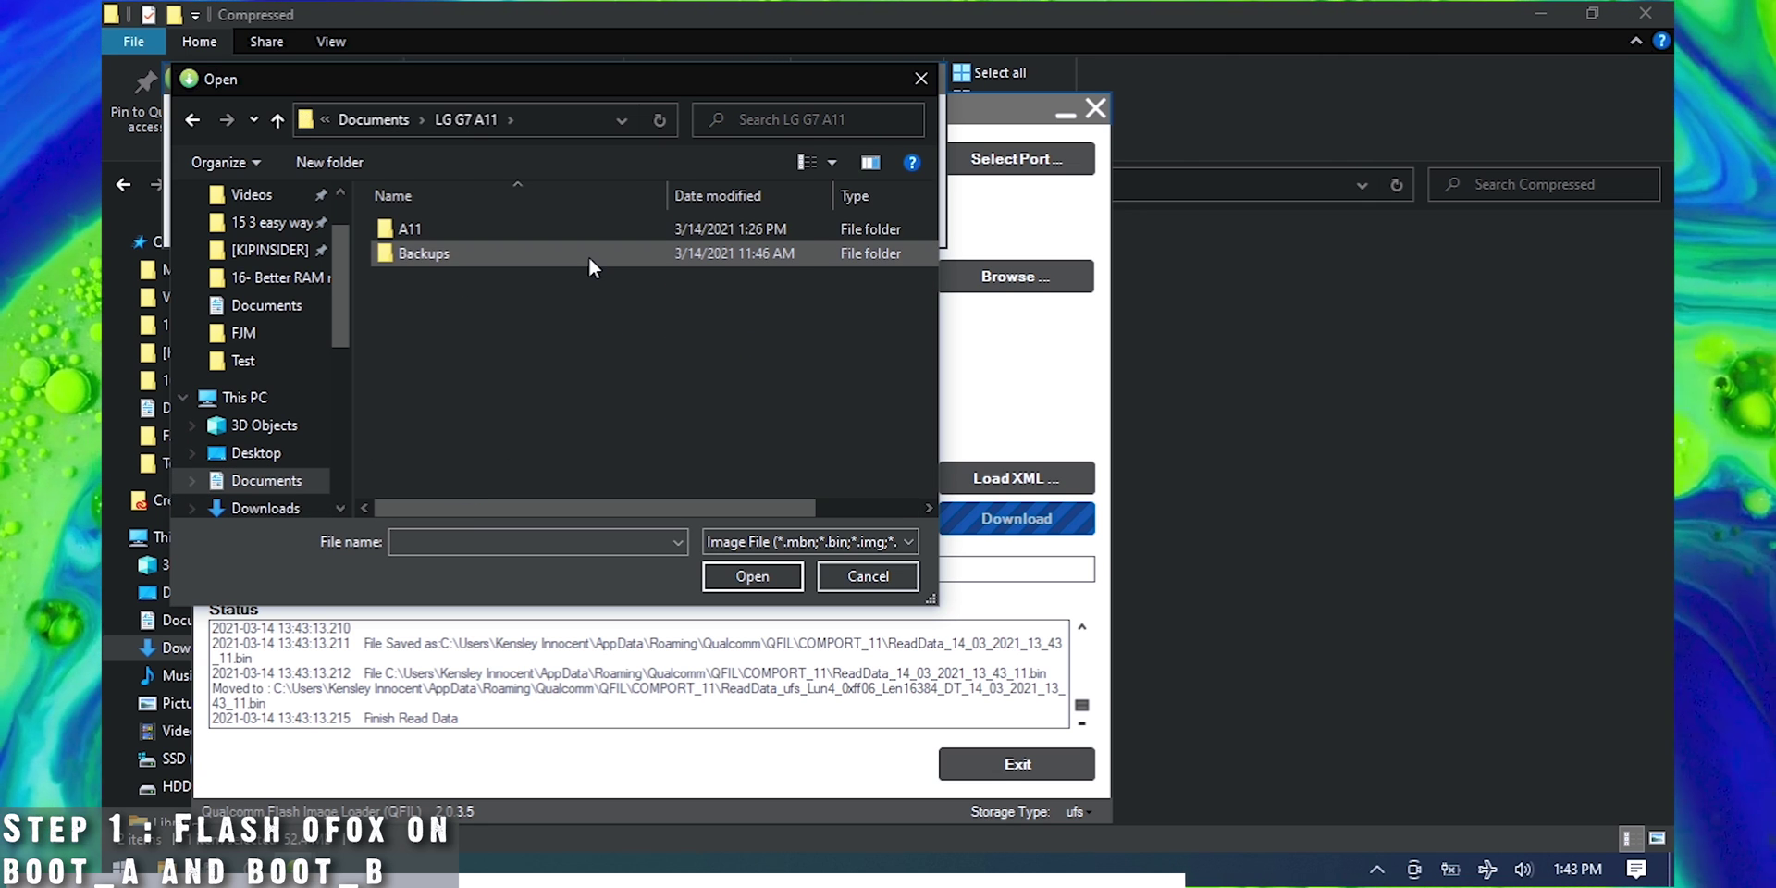
pyautogui.doubleClick(469, 229)
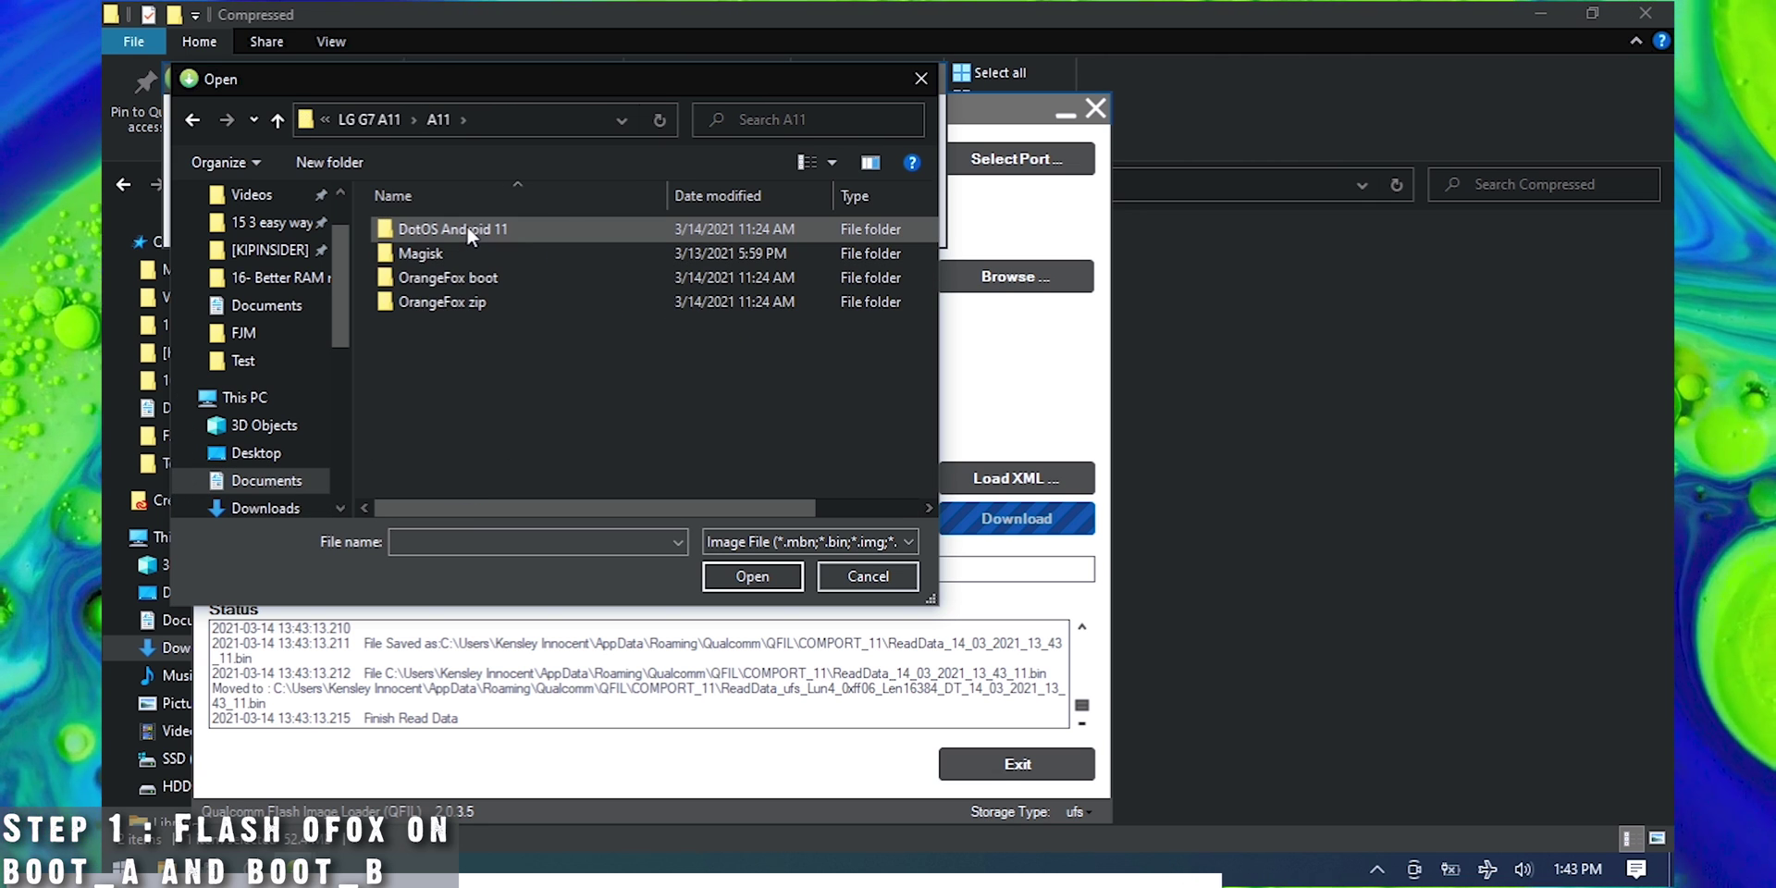
pyautogui.doubleClick(463, 273)
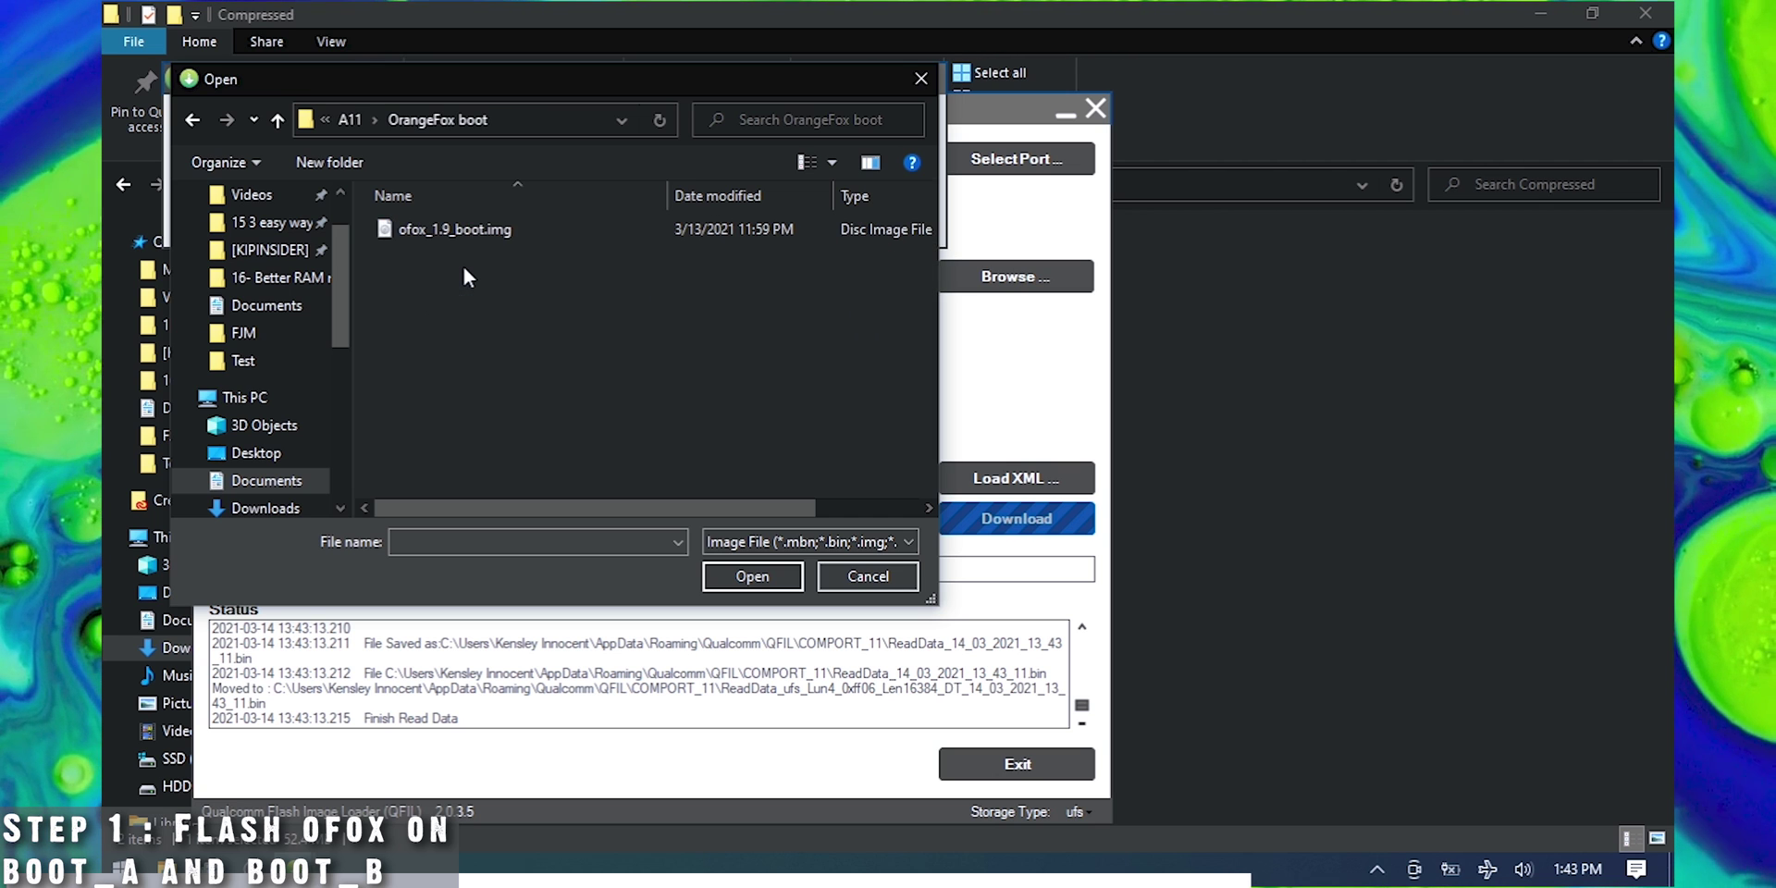
pyautogui.click(451, 227)
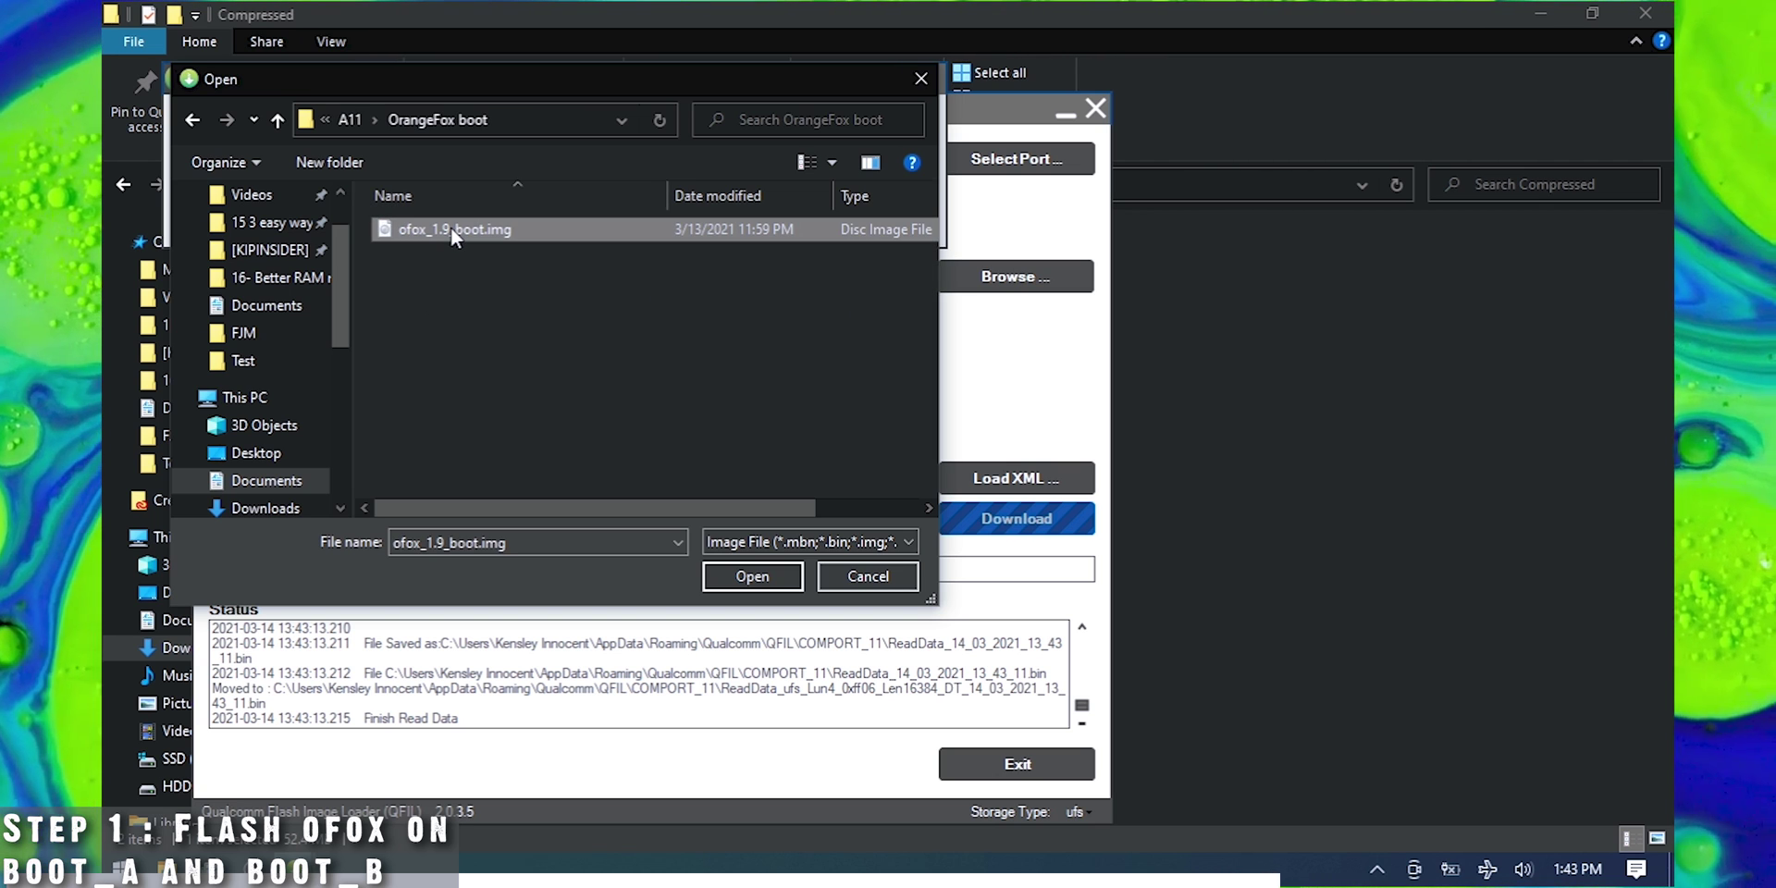
pyautogui.click(750, 575)
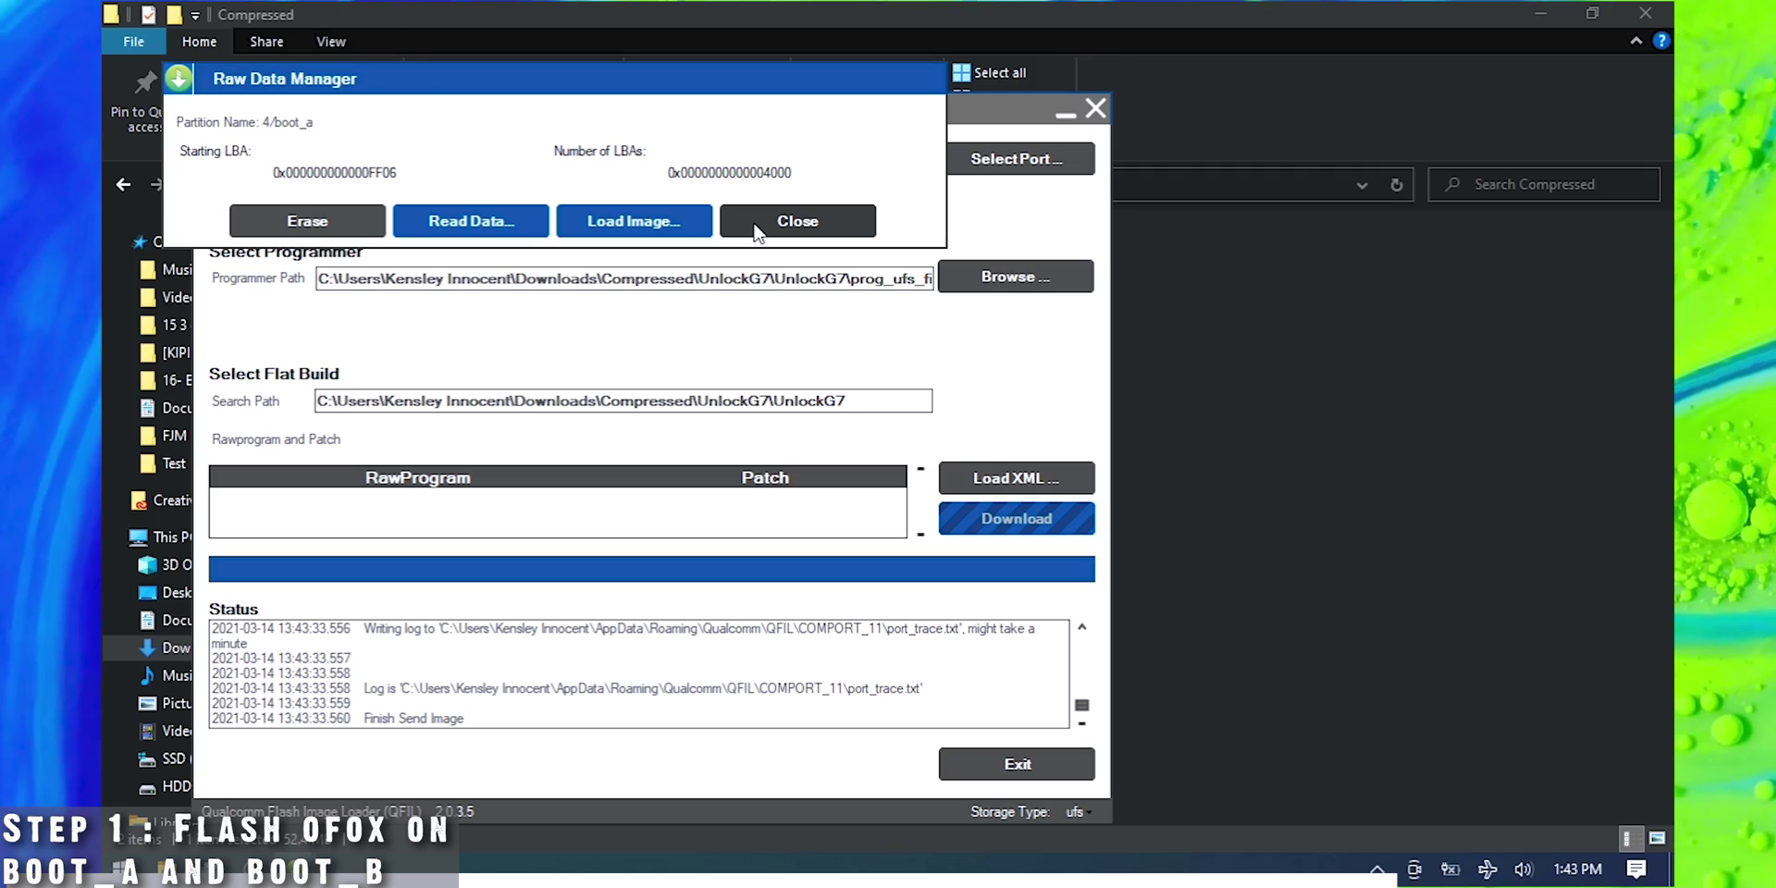
pyautogui.click(758, 223)
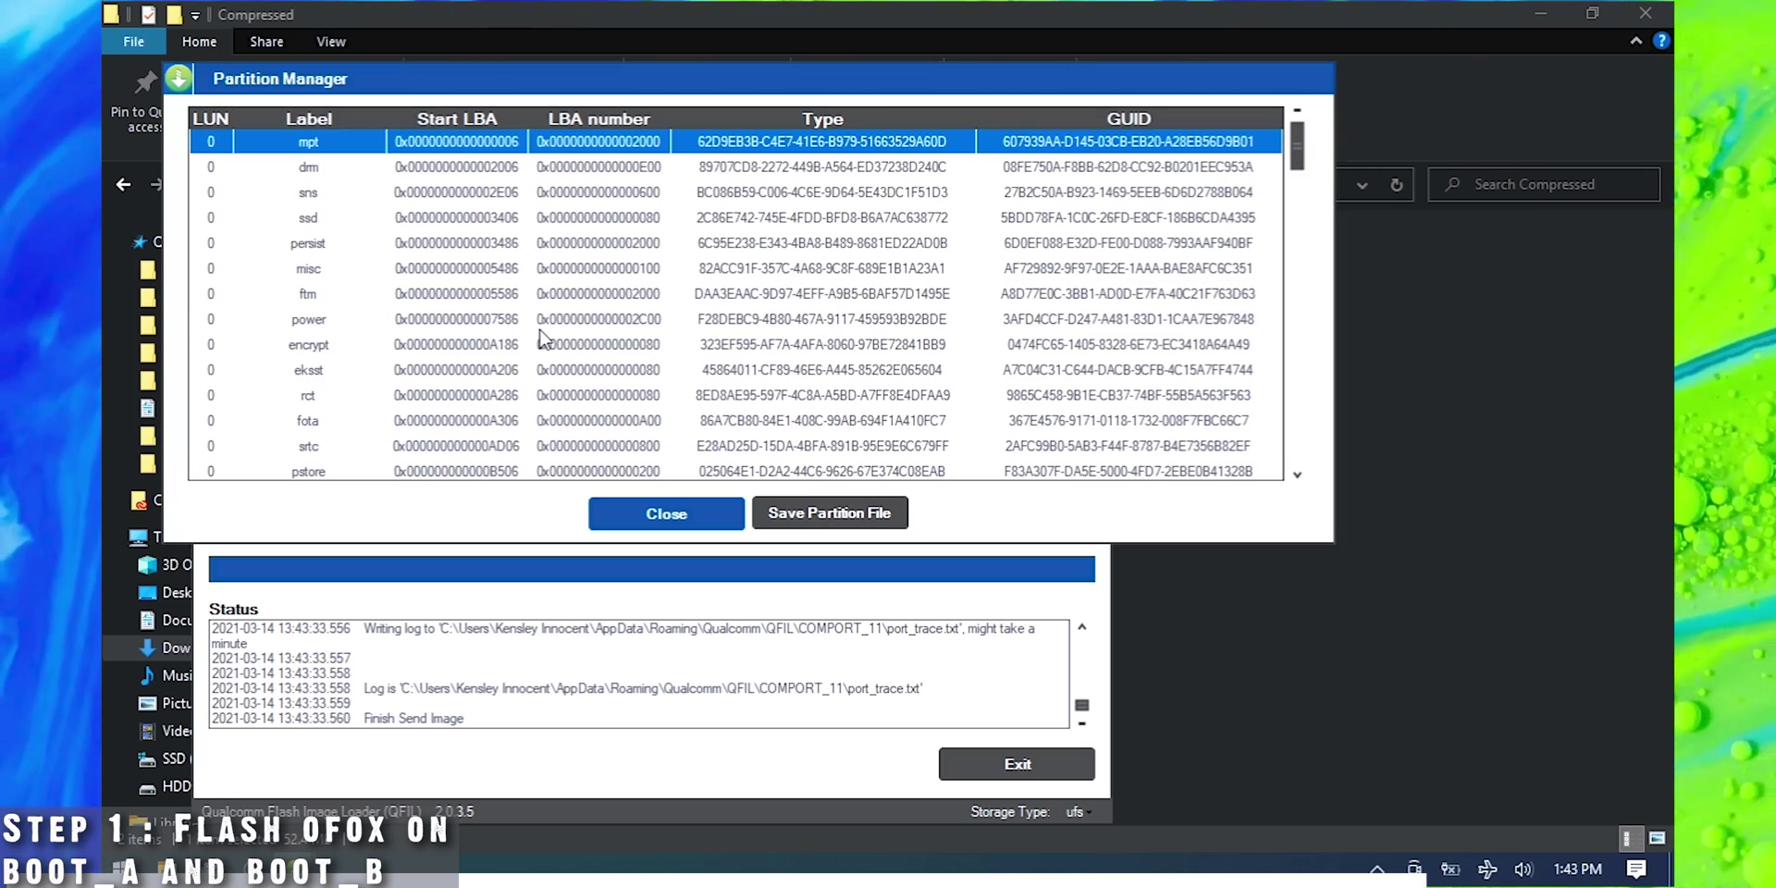
# Step: Back up the boot_b partition by reading its raw data from the phone
pyautogui.scroll(-10, 544, 339)
pyautogui.scroll(-9, 544, 340)
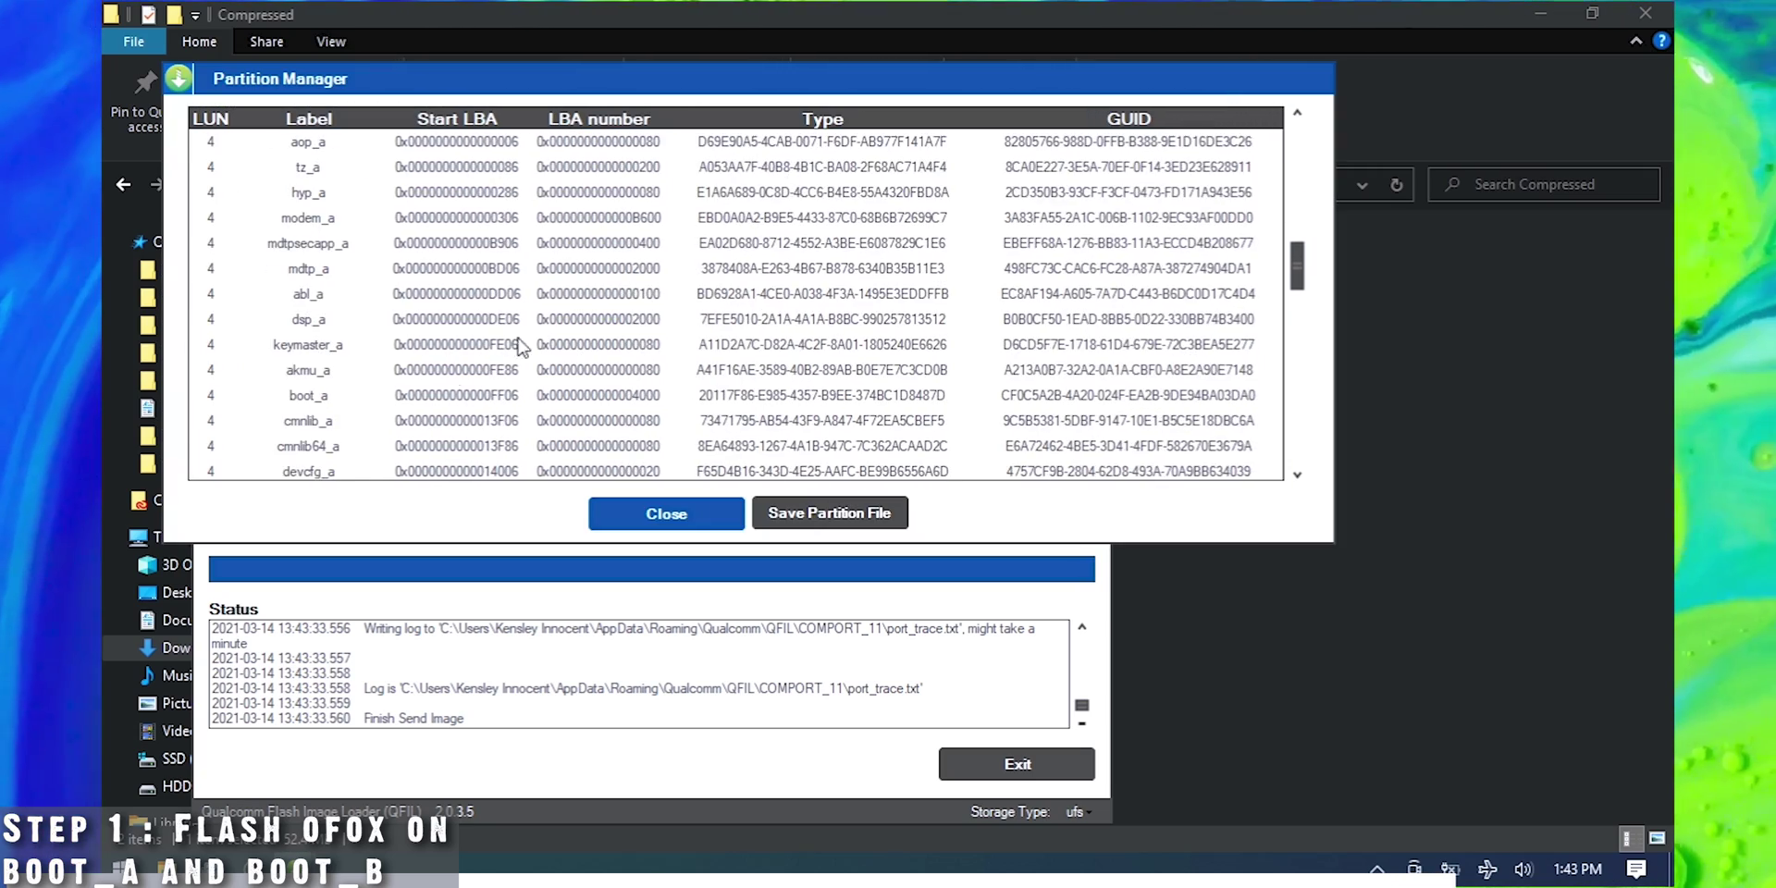
pyautogui.scroll(-1, 359, 361)
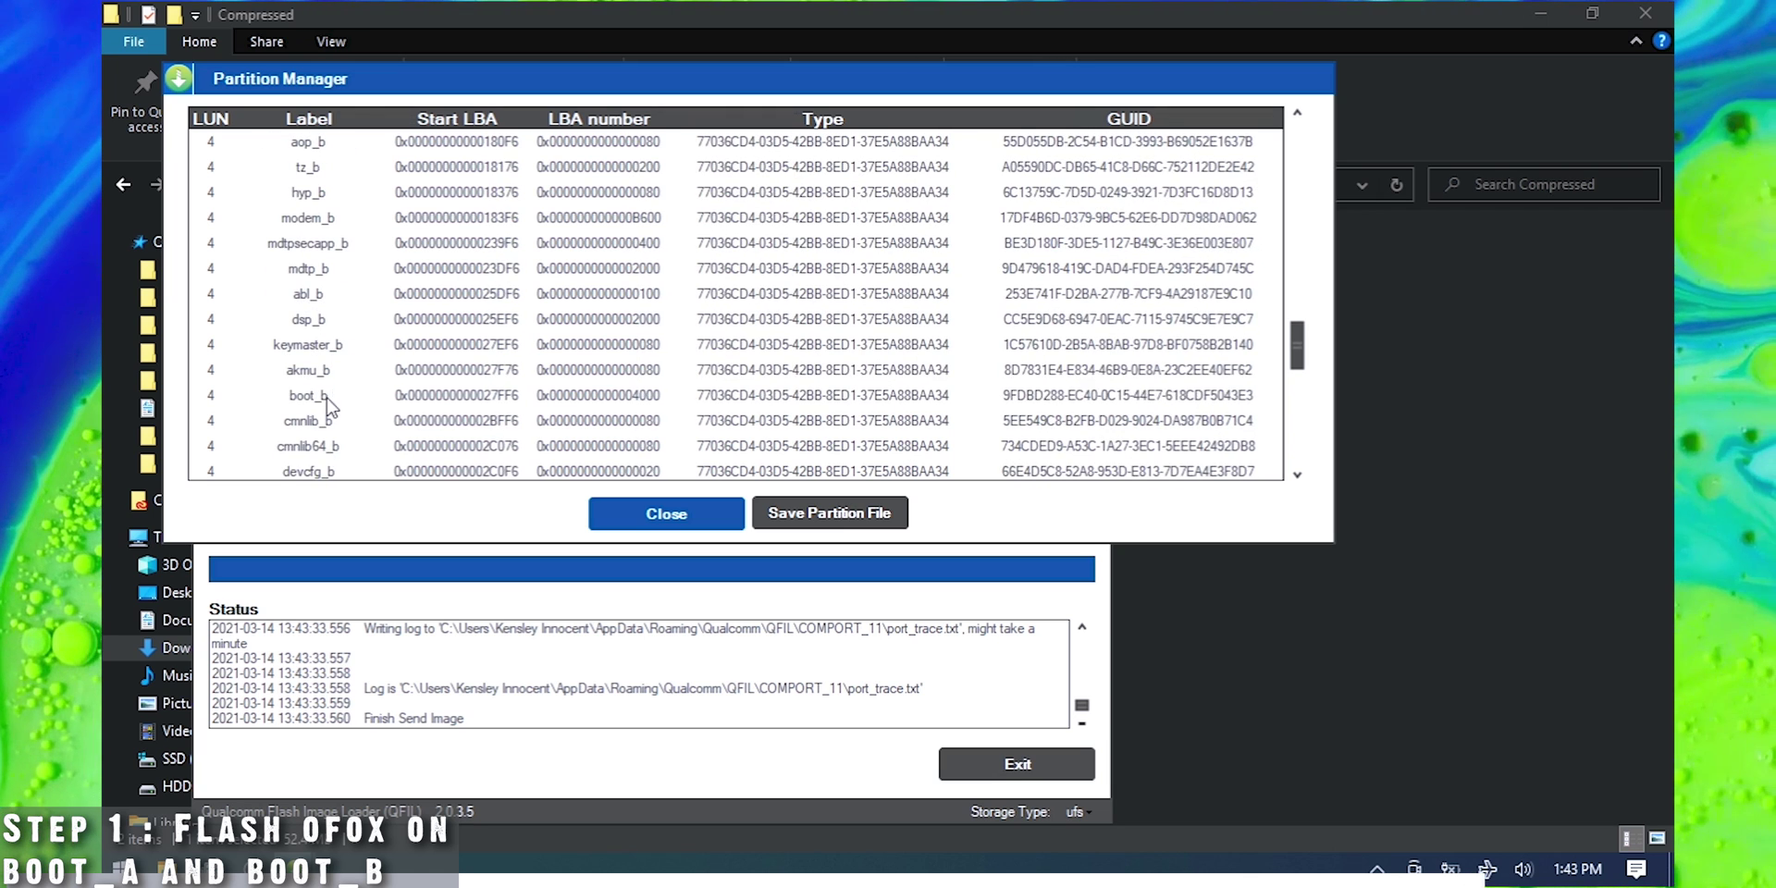
pyautogui.rightClick(328, 395)
pyautogui.click(349, 412)
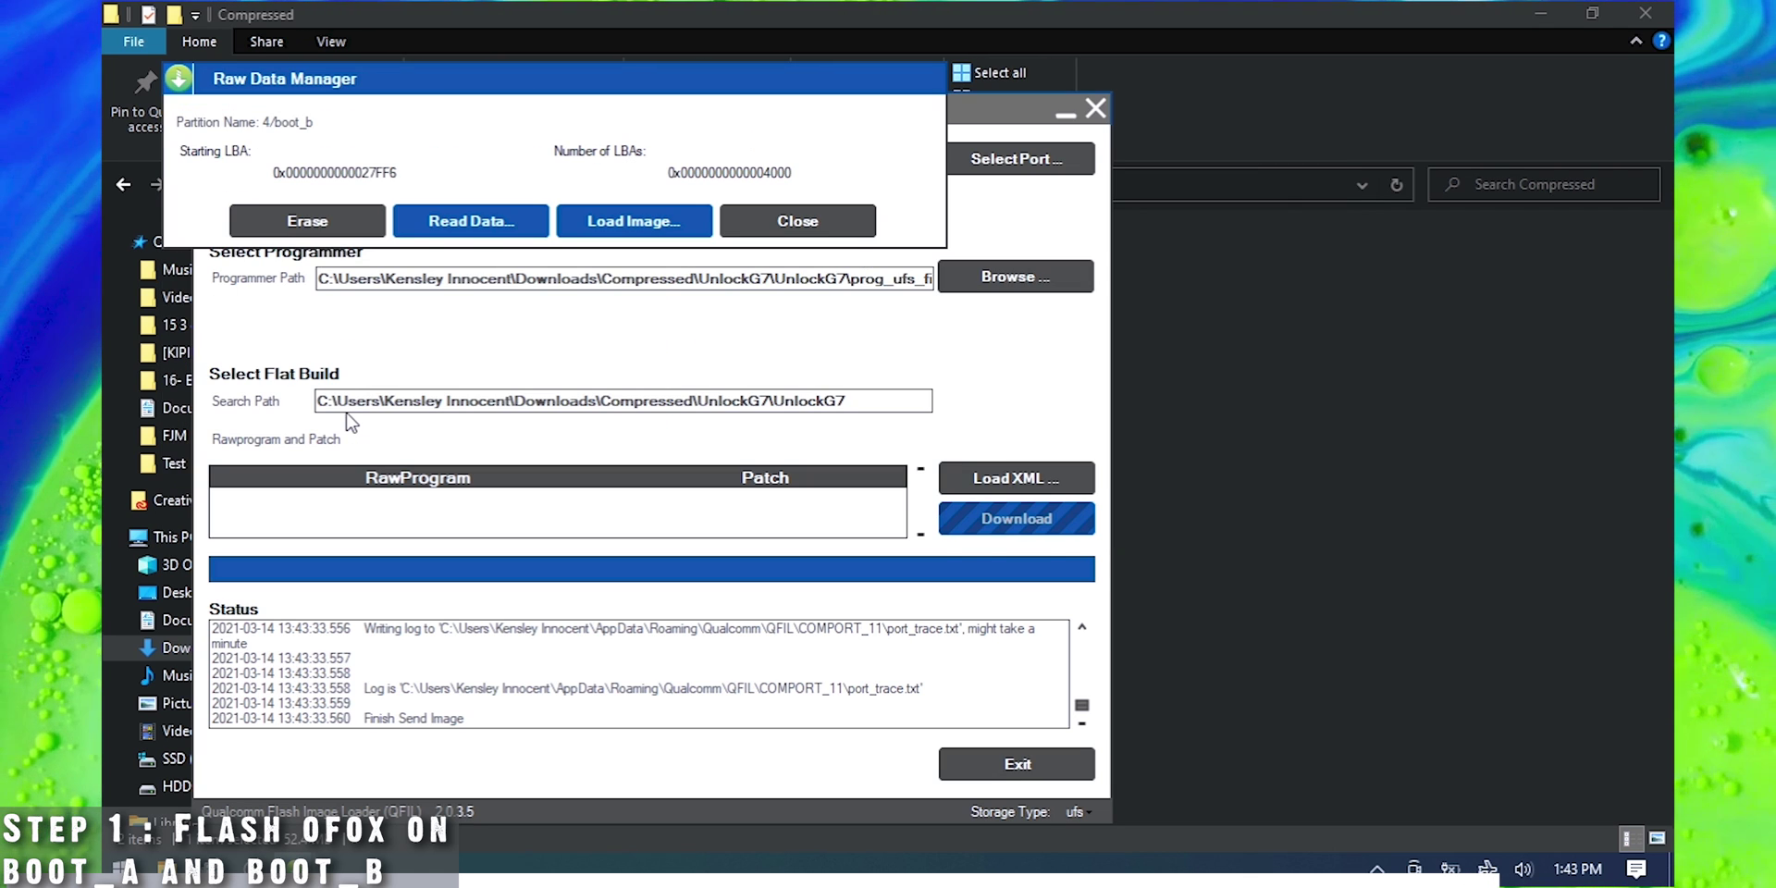
pyautogui.click(508, 233)
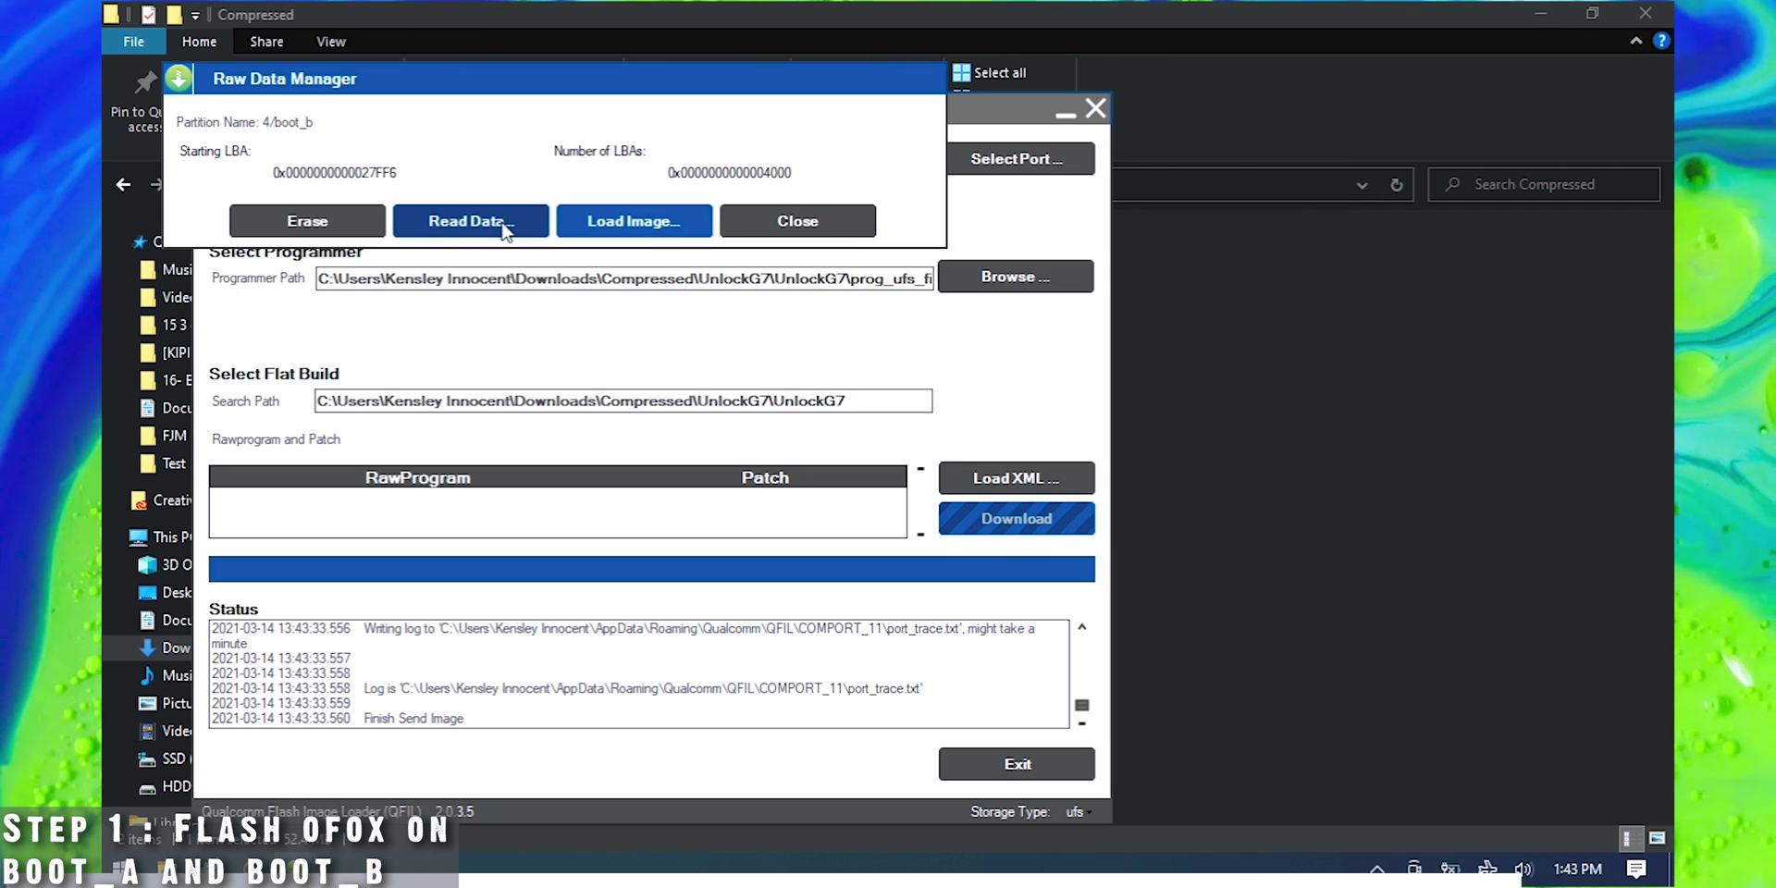
# Step: Flash ofox_1.9_boot.img onto the boot_b partition and close the raw data and partition managers
pyautogui.click(632, 222)
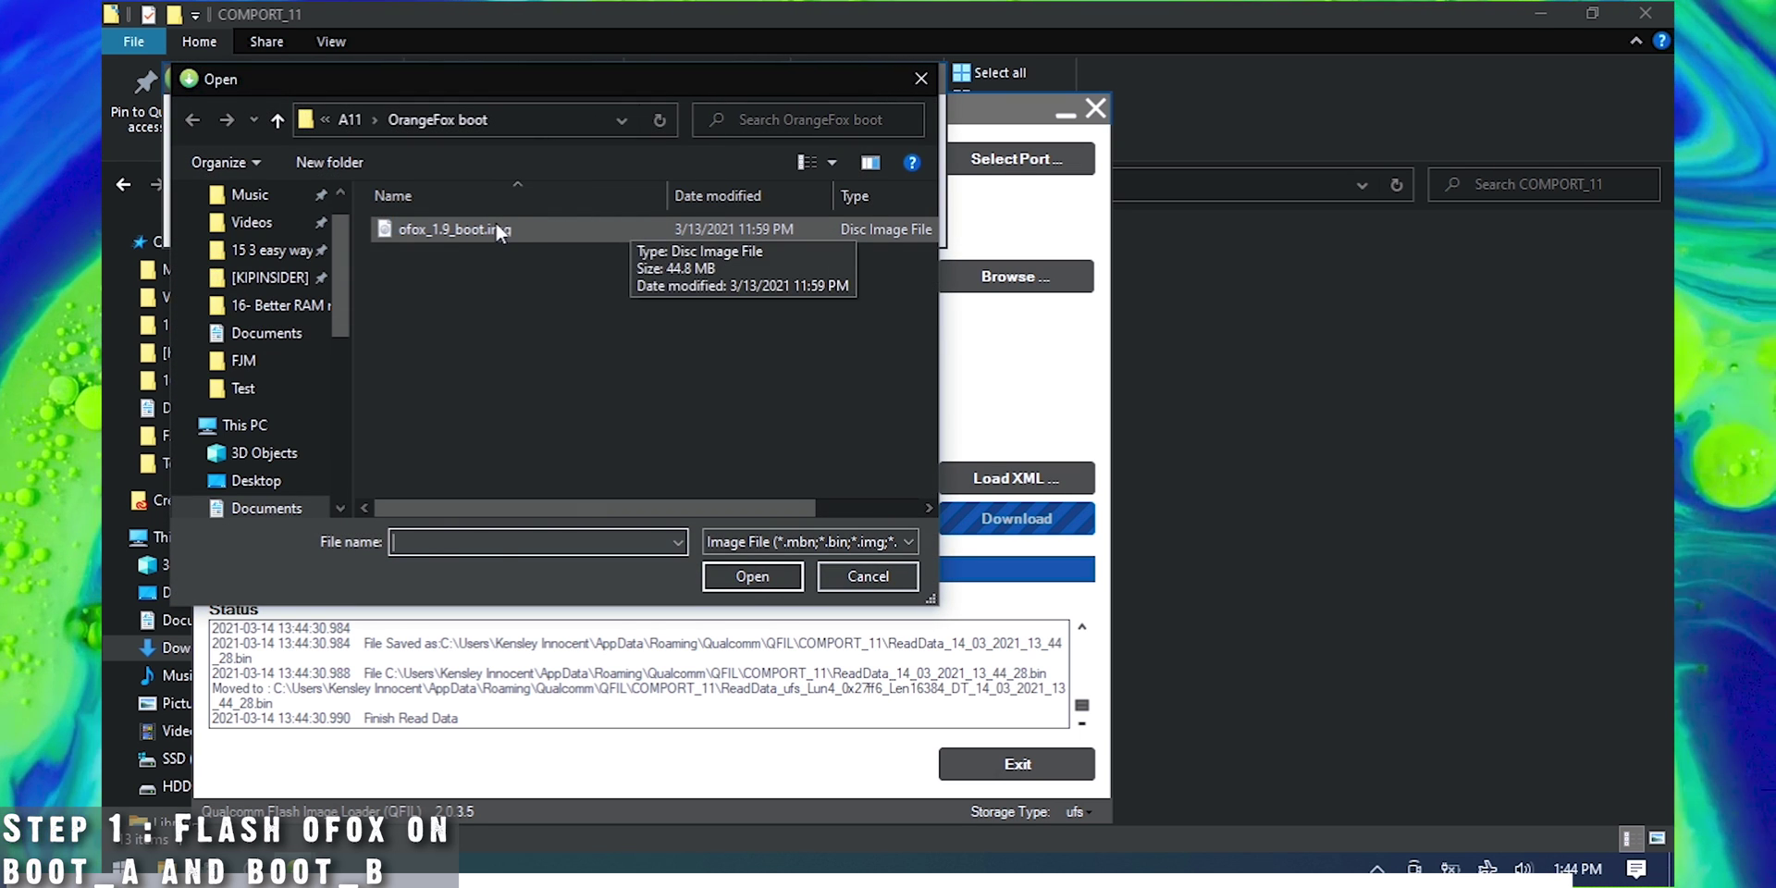
pyautogui.click(491, 225)
pyautogui.click(743, 576)
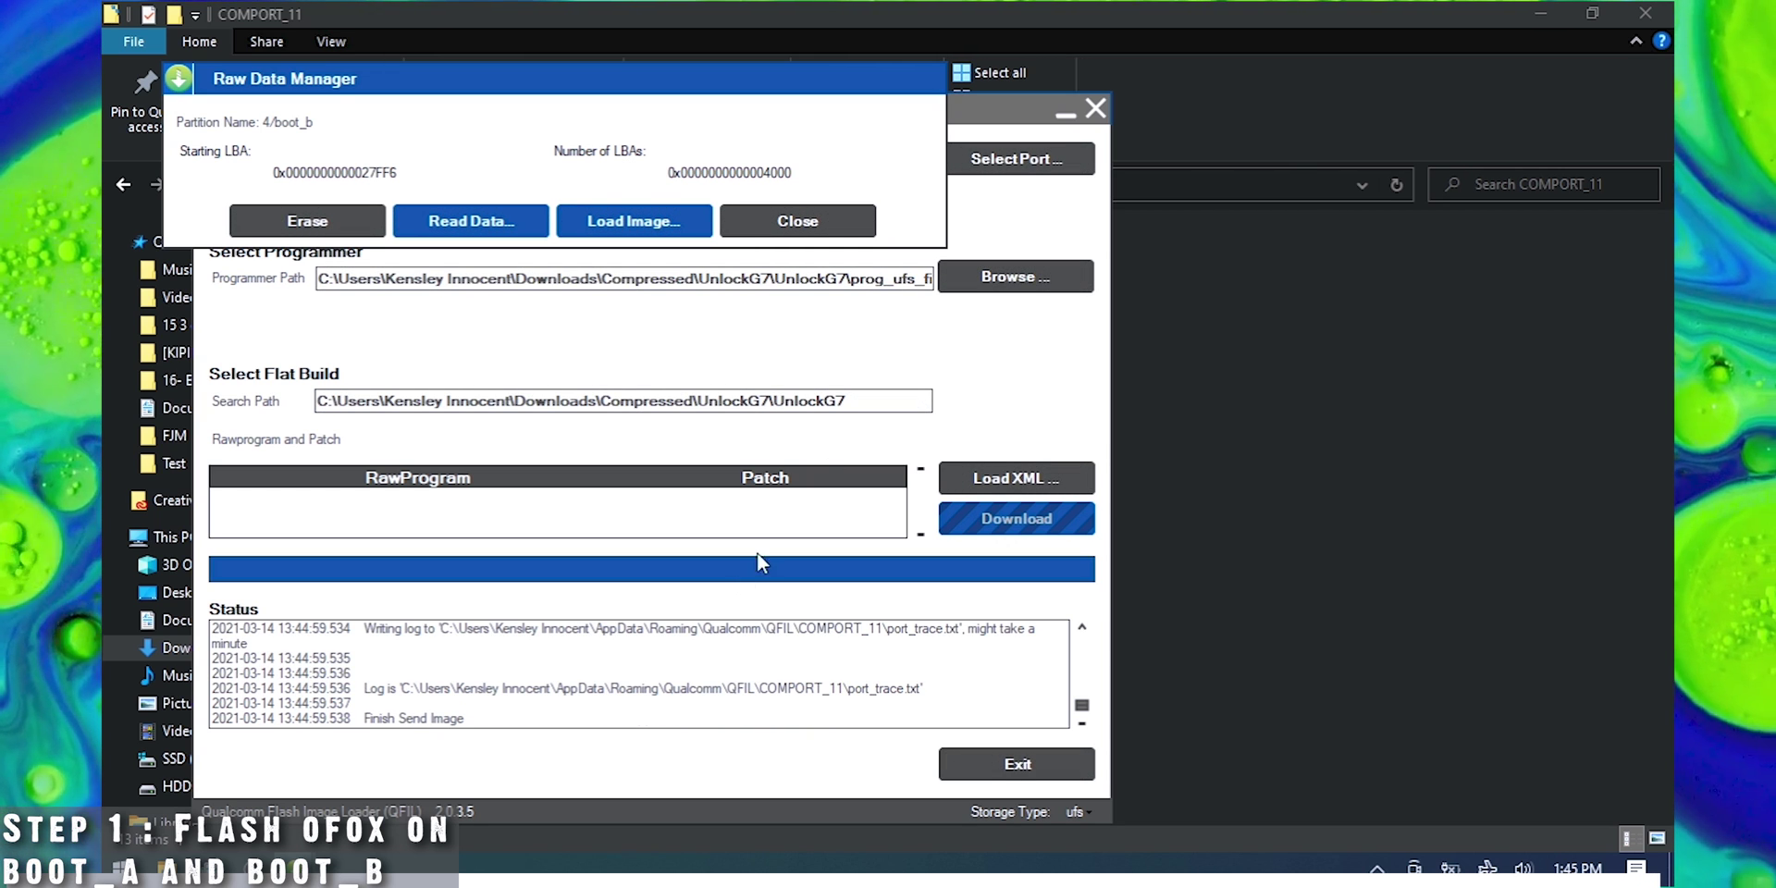
pyautogui.click(796, 224)
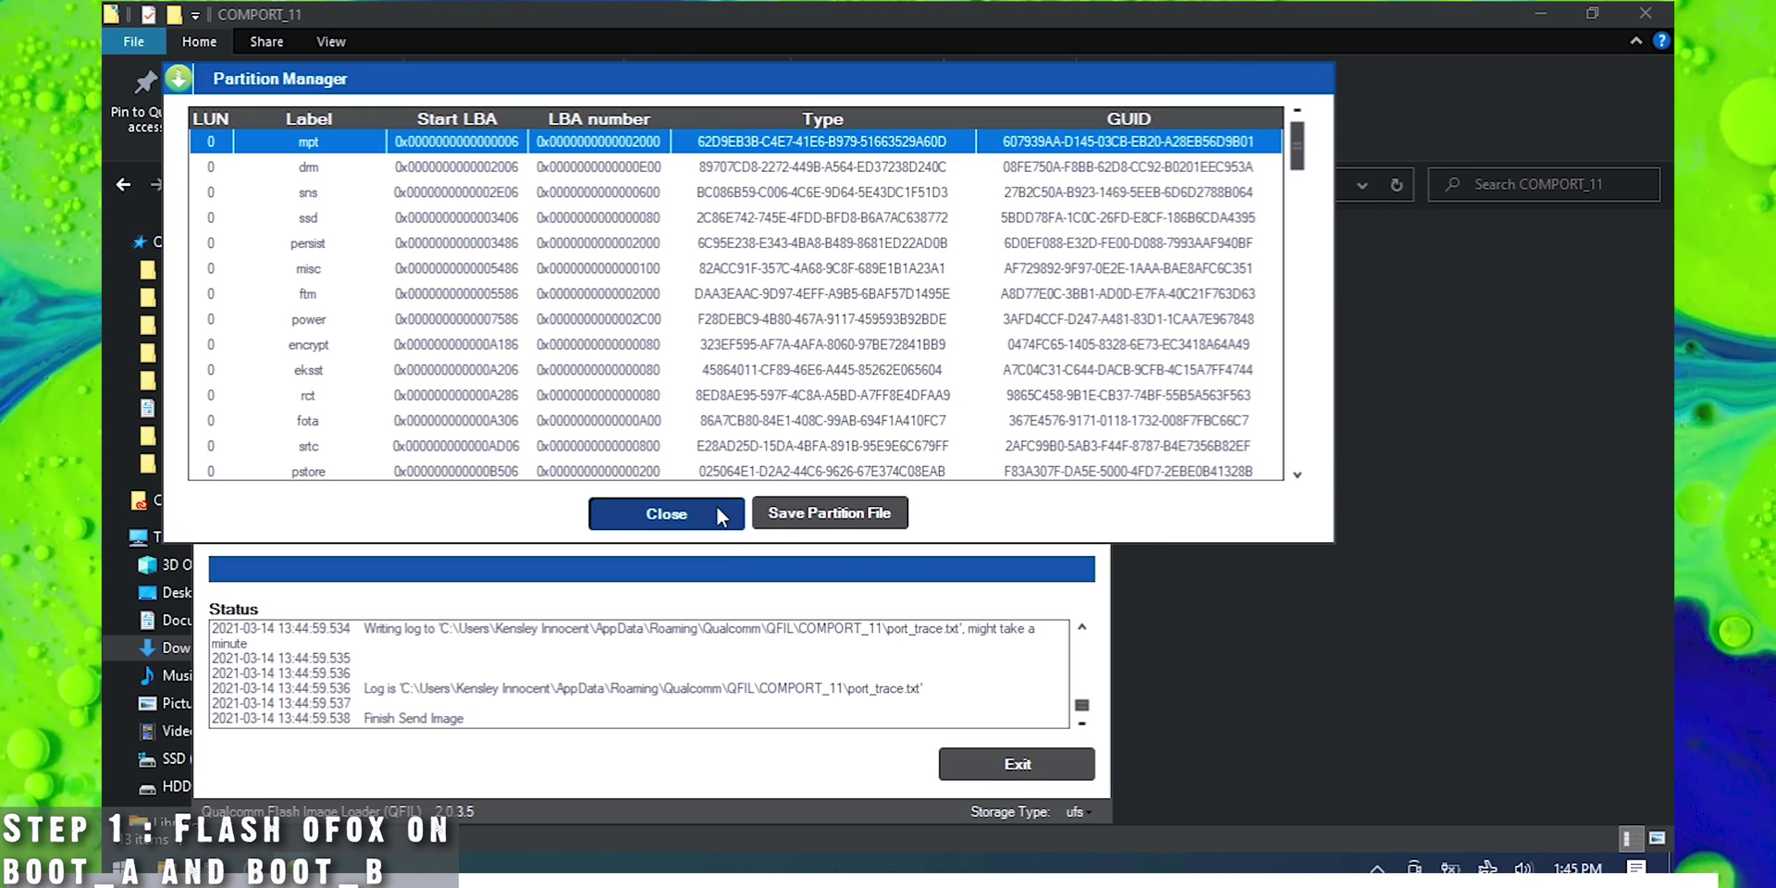
pyautogui.click(736, 522)
pyautogui.click(407, 227)
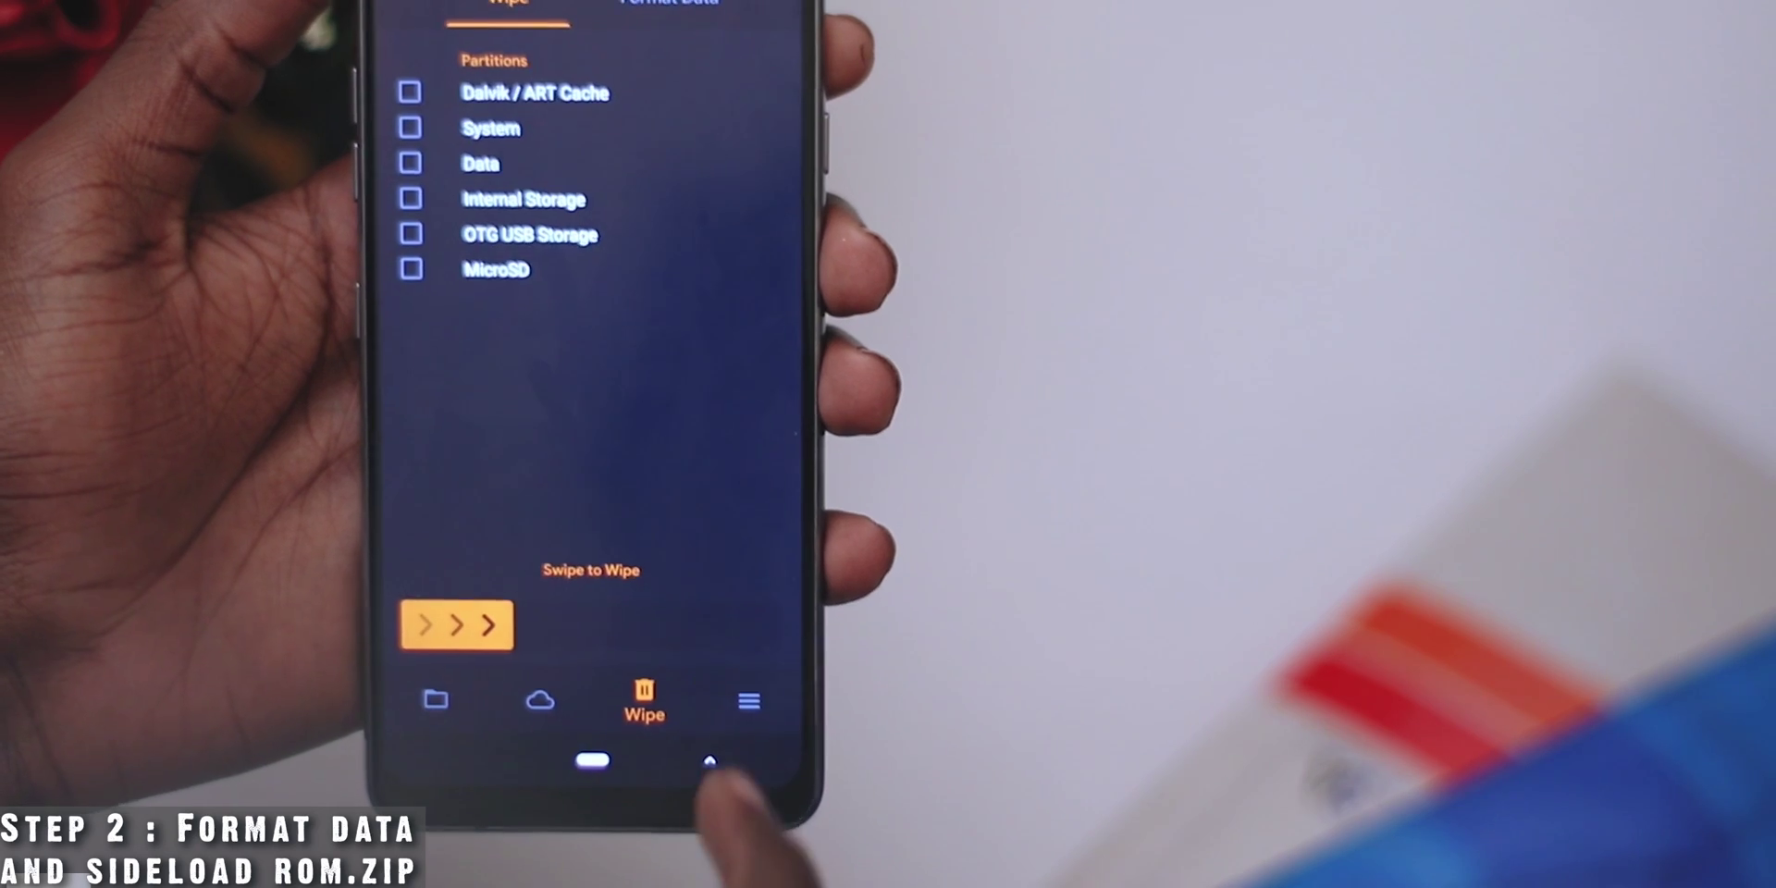
# Step: In OrangeFox recovery on the phone, format the data, confirming the wipe with "yes"
pyautogui.click(674, 10)
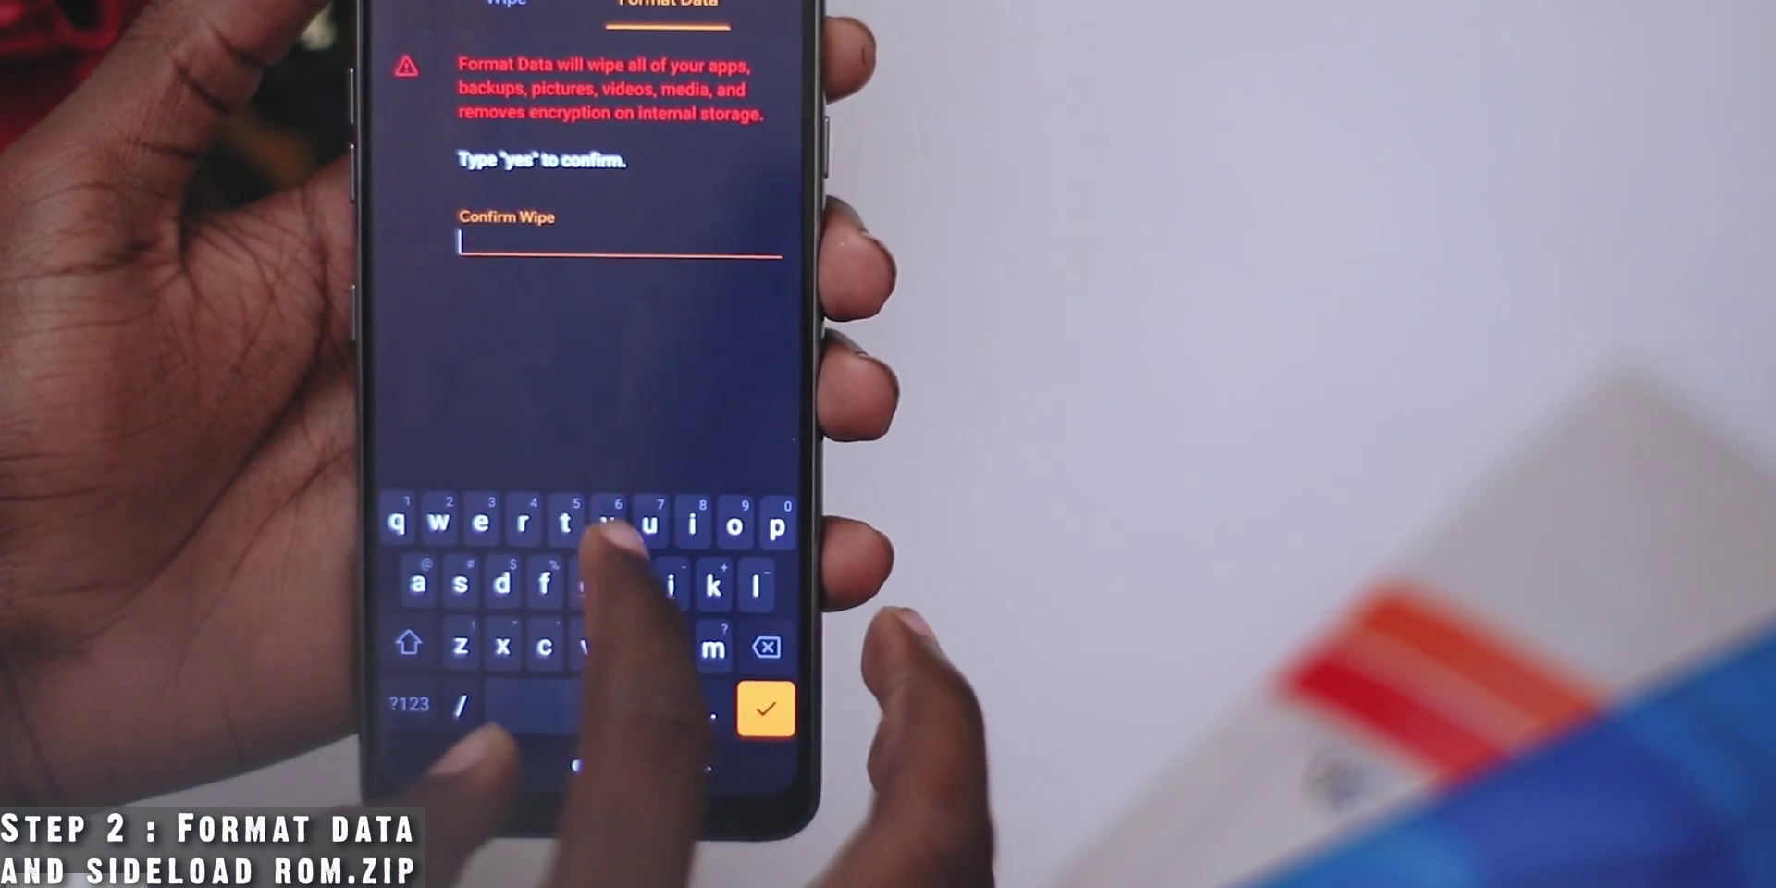
pyautogui.write('yes')
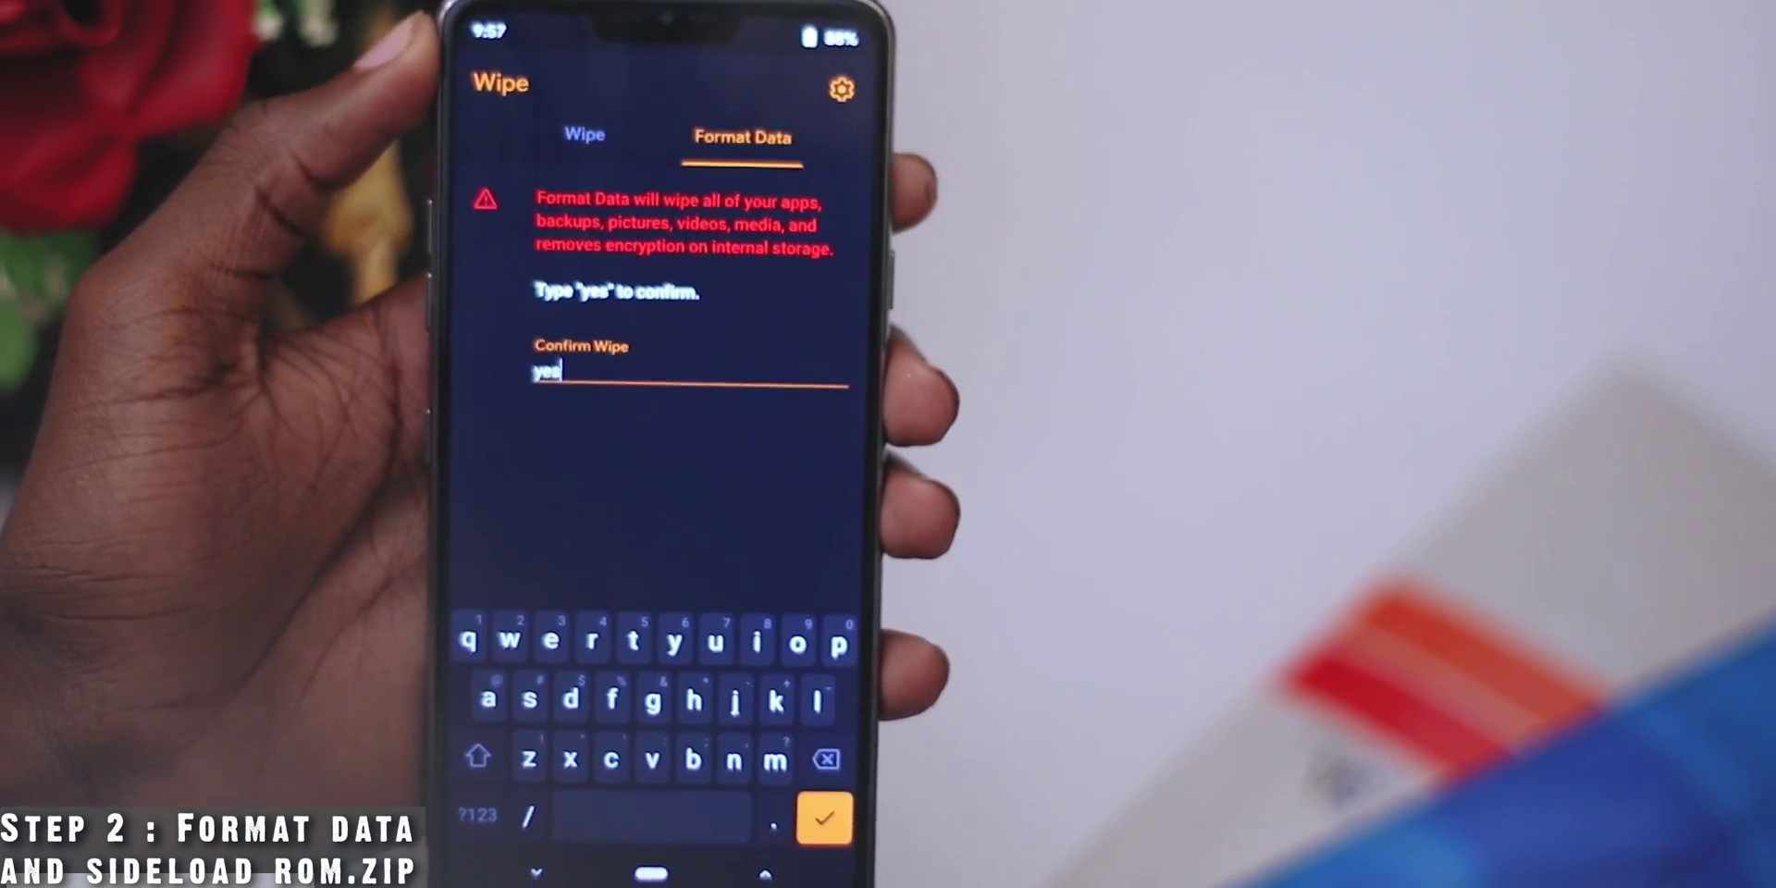
pyautogui.press('Return')
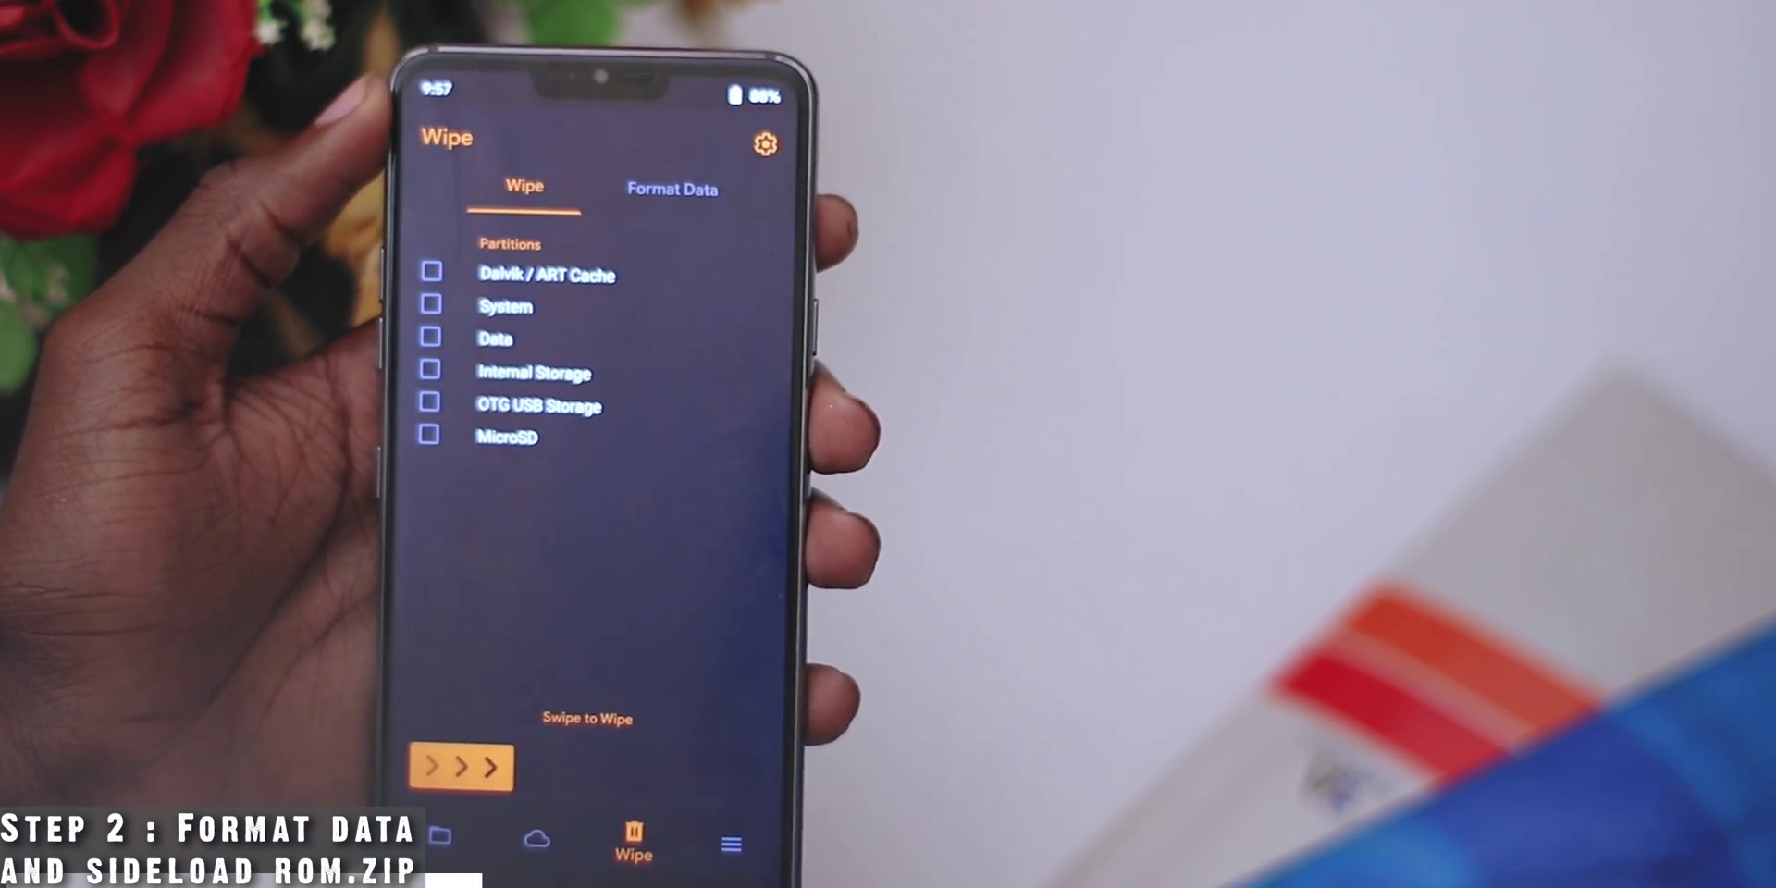
# Step: Start ADB sideload mode in OrangeFox recovery on the phone, leaving the Dalvik cache and cache wipes off
pyautogui.click(728, 827)
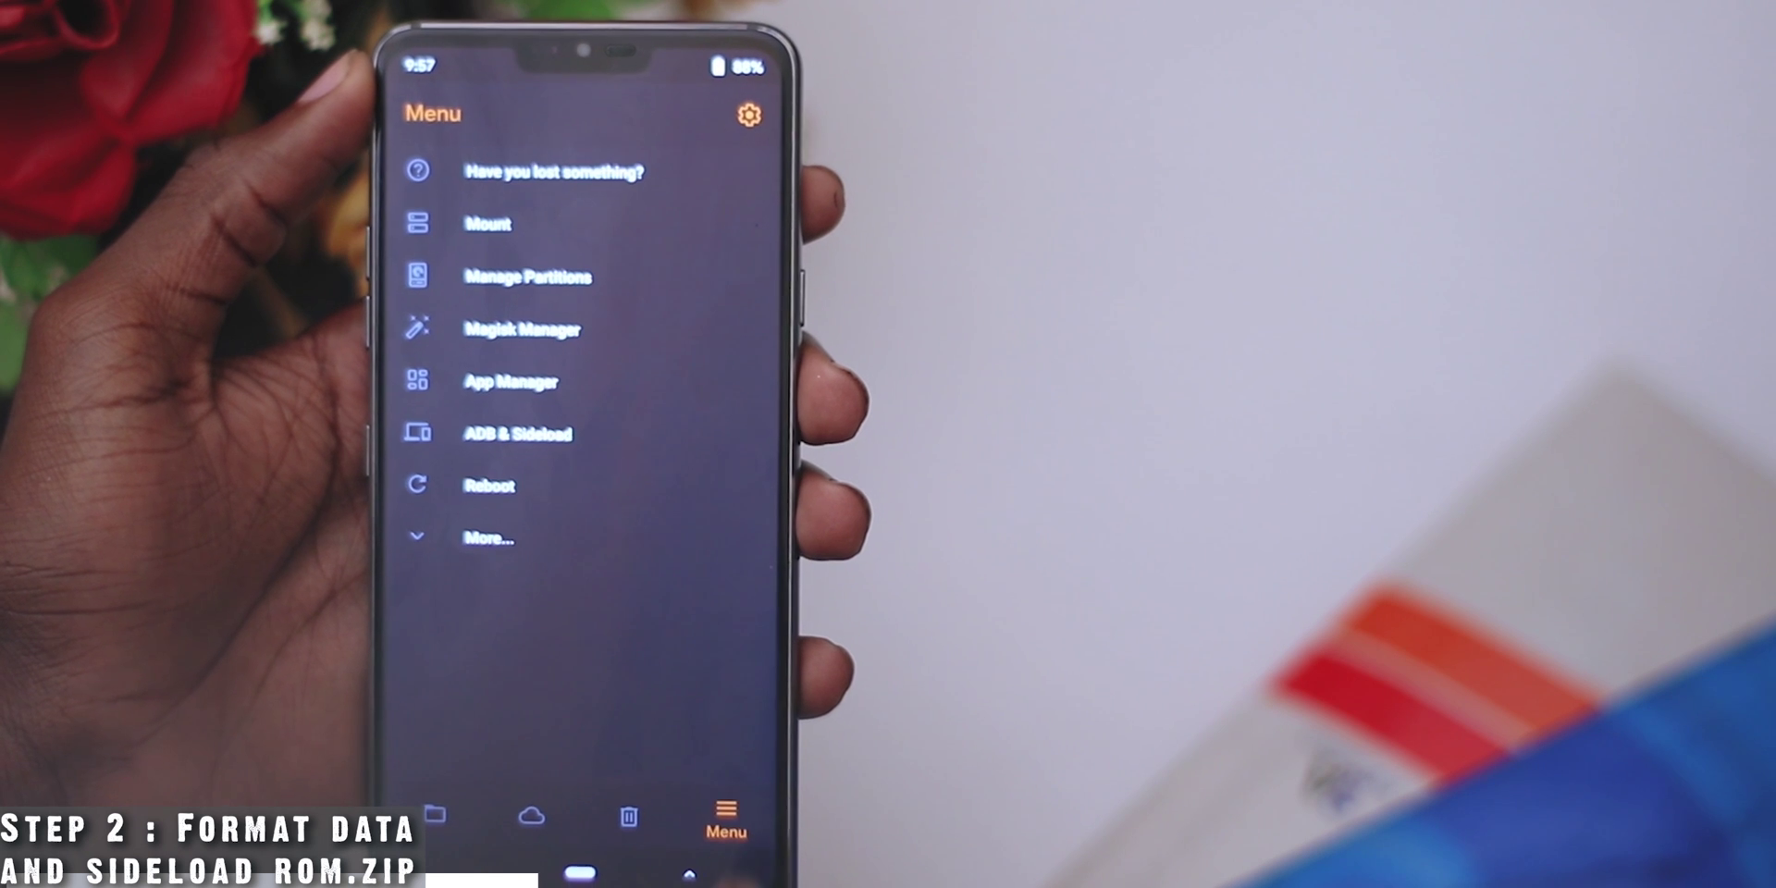
pyautogui.click(518, 432)
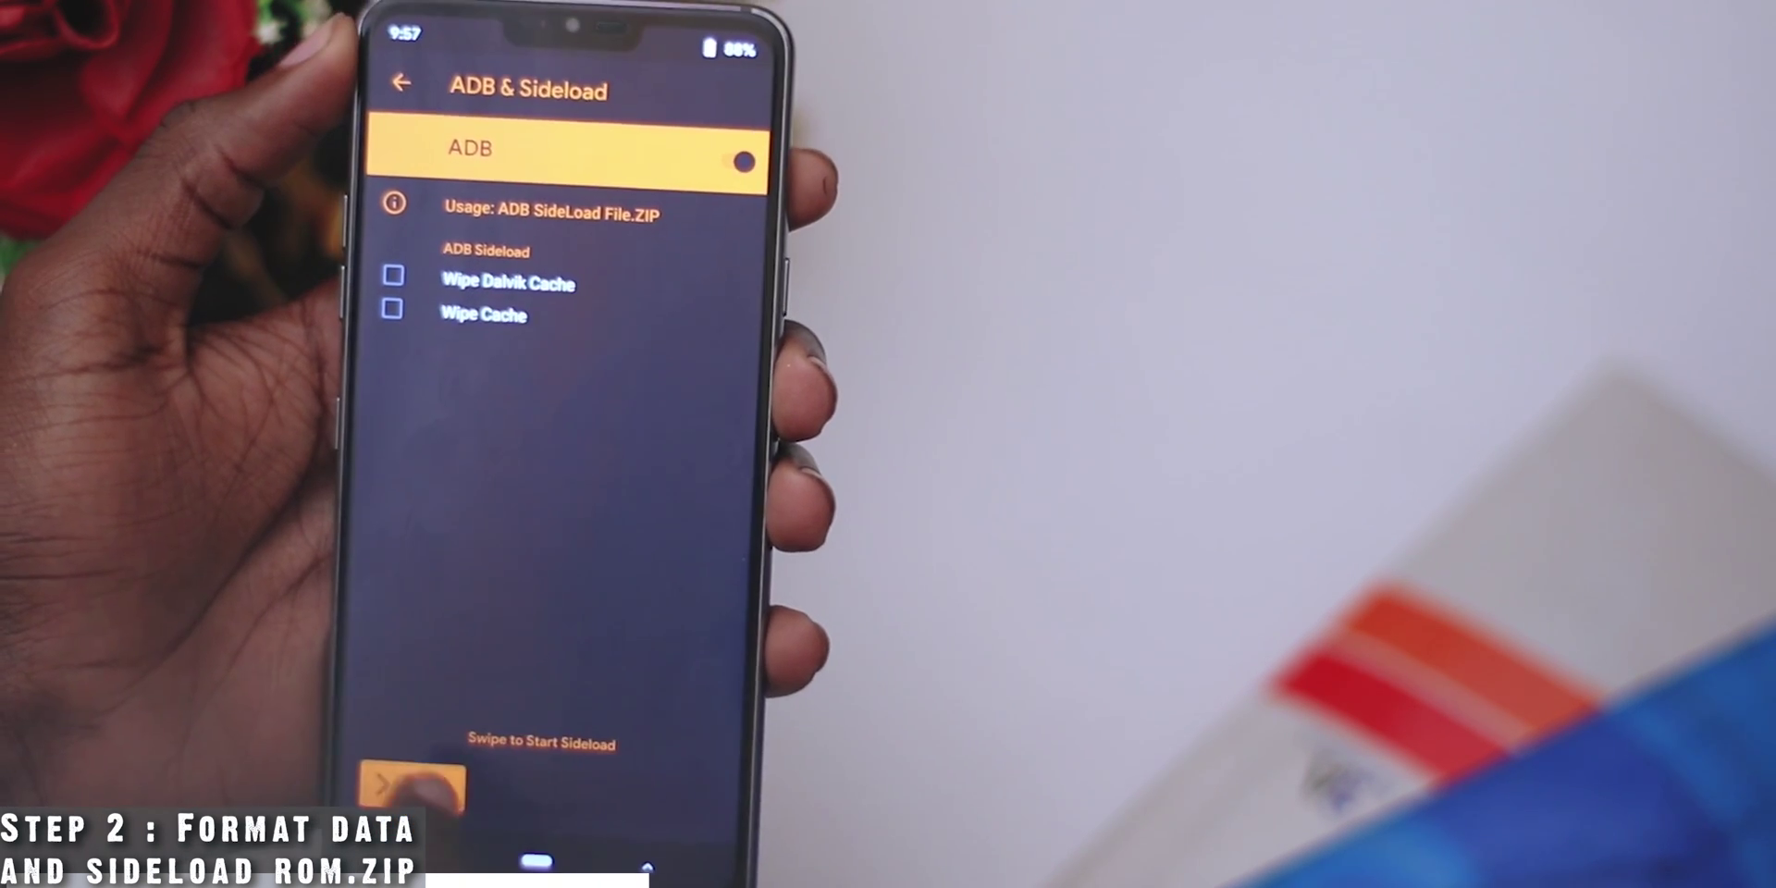
pyautogui.moveTo(428, 816); pyautogui.dragTo(740, 818)
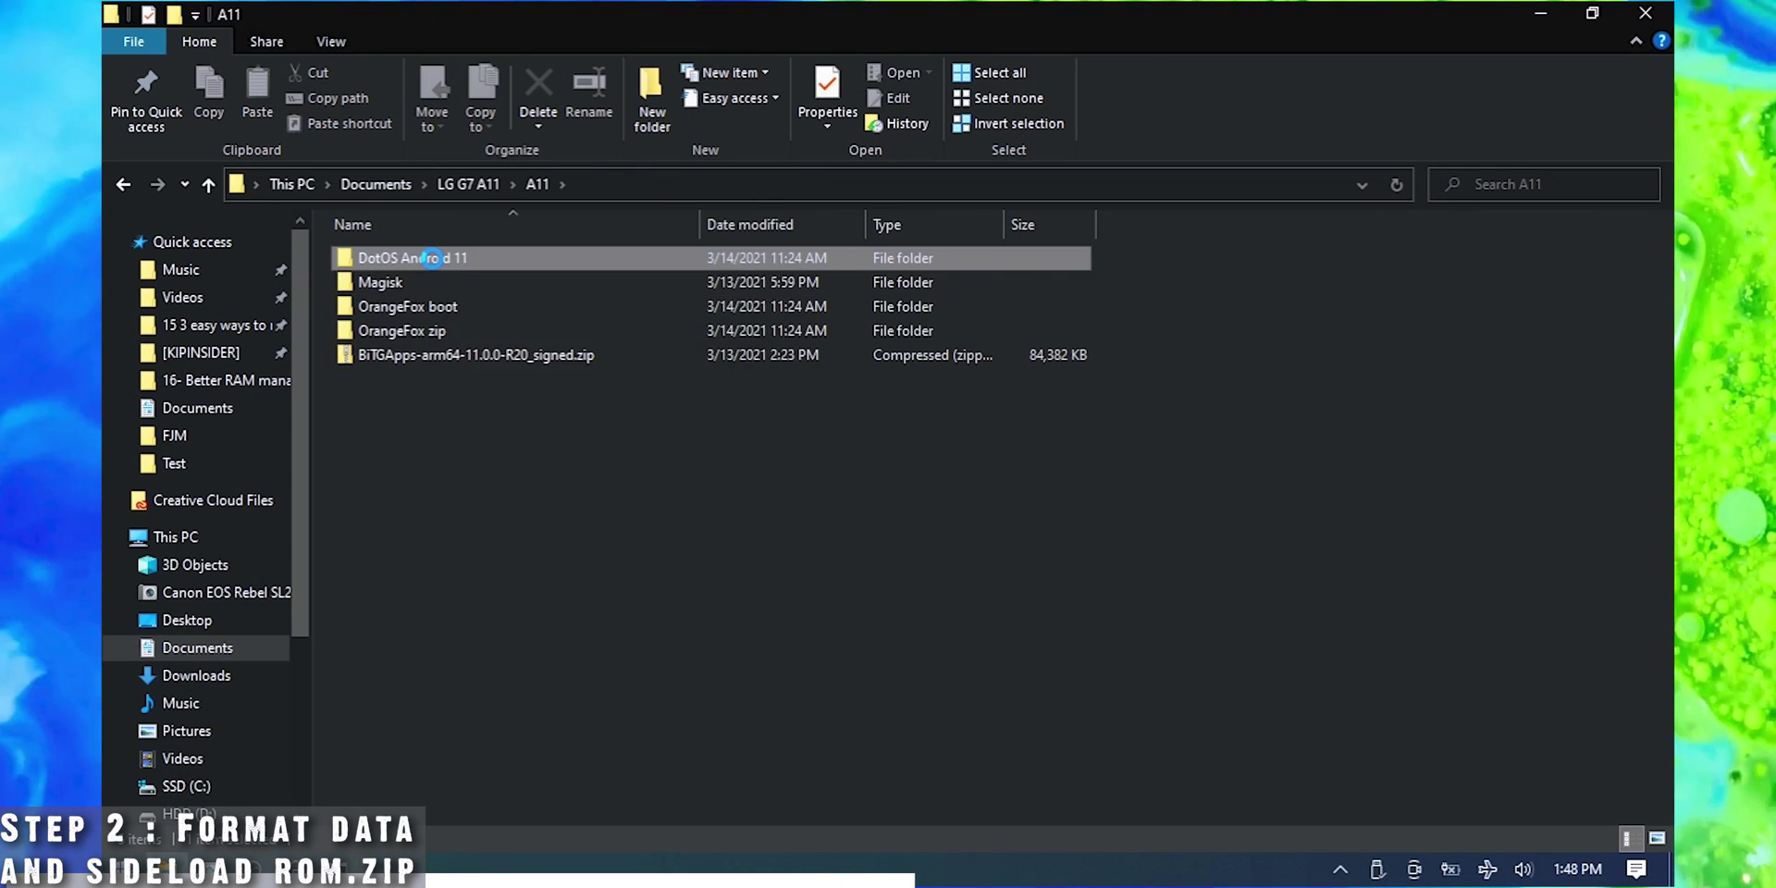
# Step: On the PC, run adb sideload with dotOS-R-v5.0.0-judyln-UNOFFICIAL-20210313-2234.zip from the DotOS Android 11 folder
pyautogui.doubleClick(431, 255)
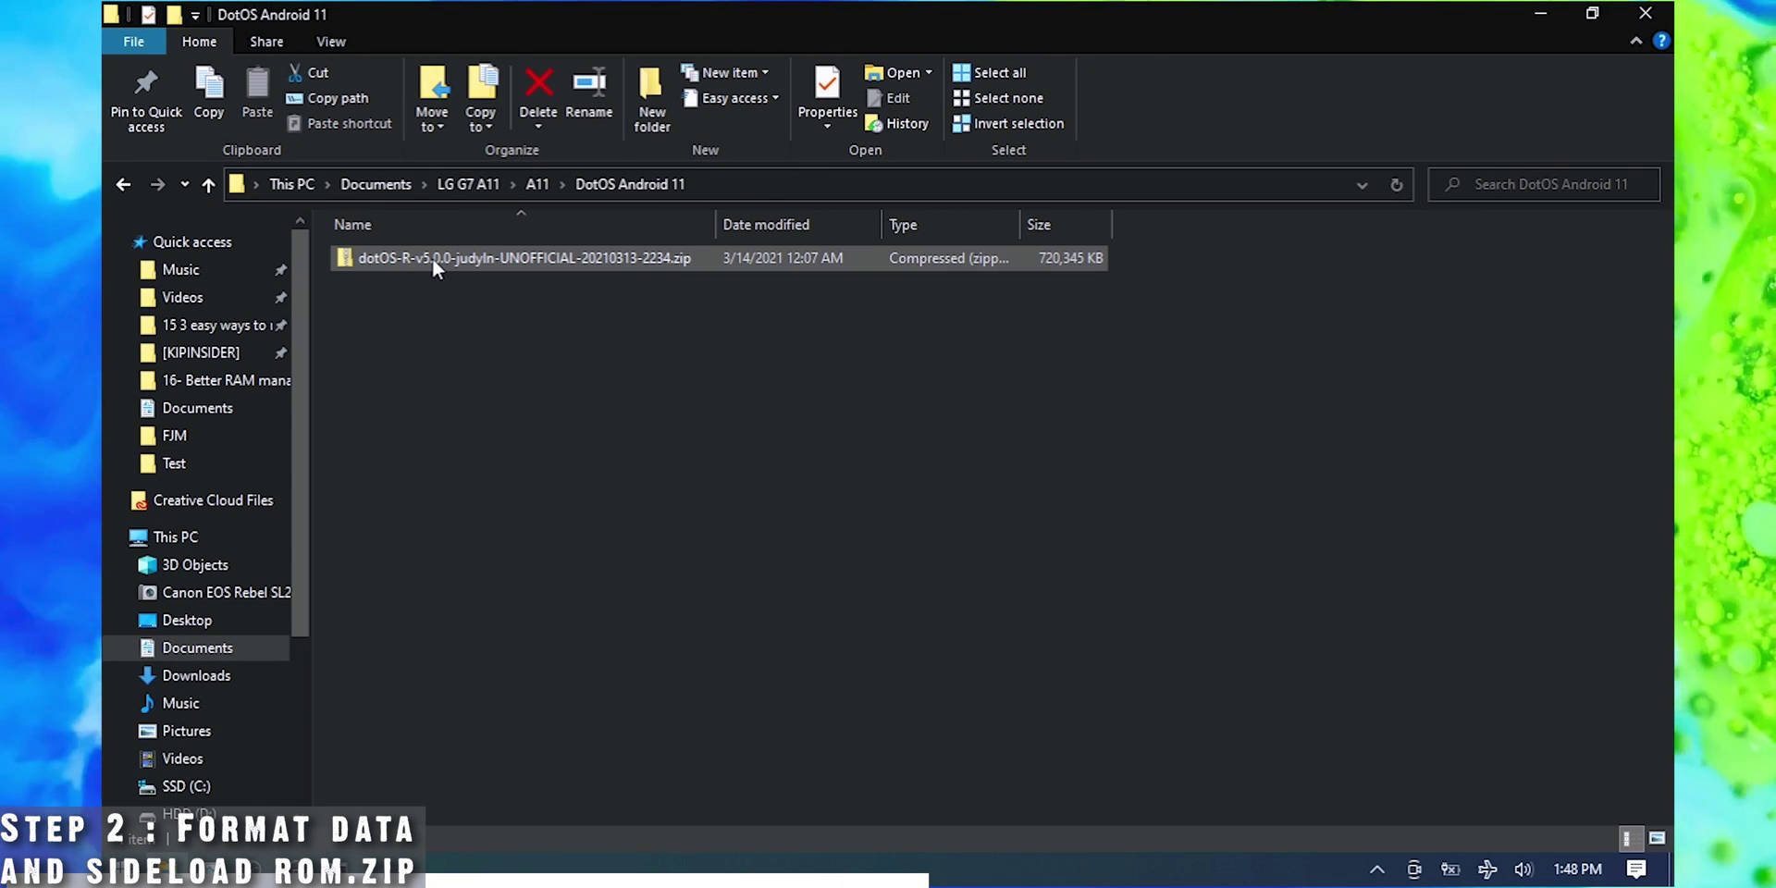
pyautogui.click(431, 258)
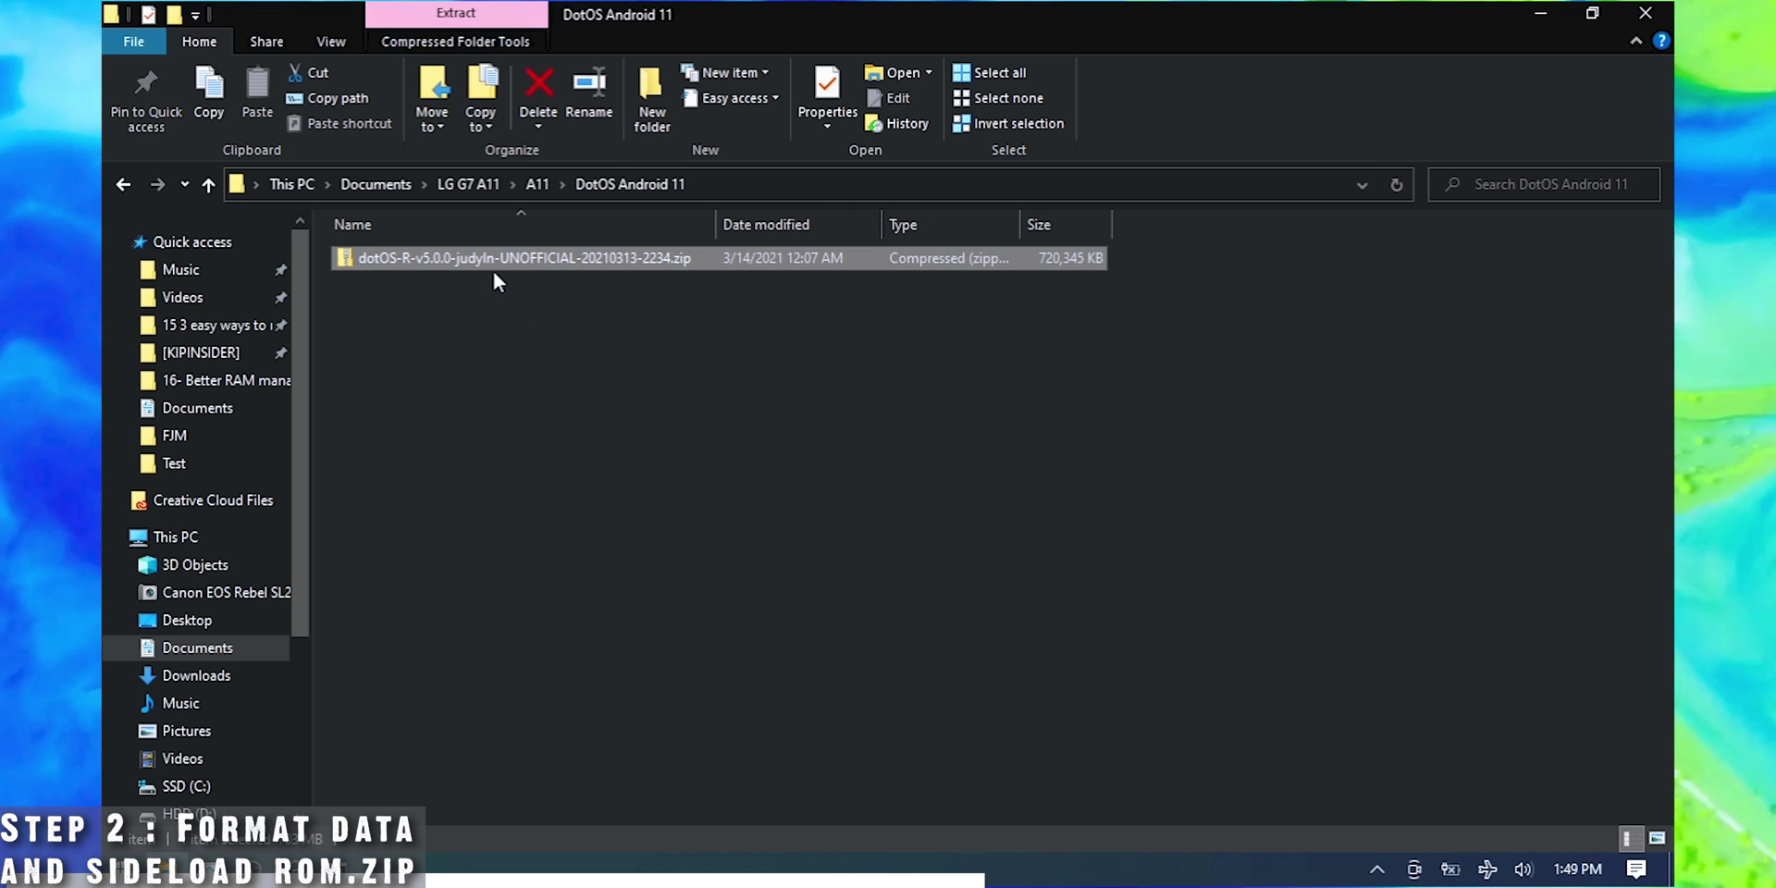
pyautogui.moveTo(495, 301); pyautogui.dragTo(583, 534)
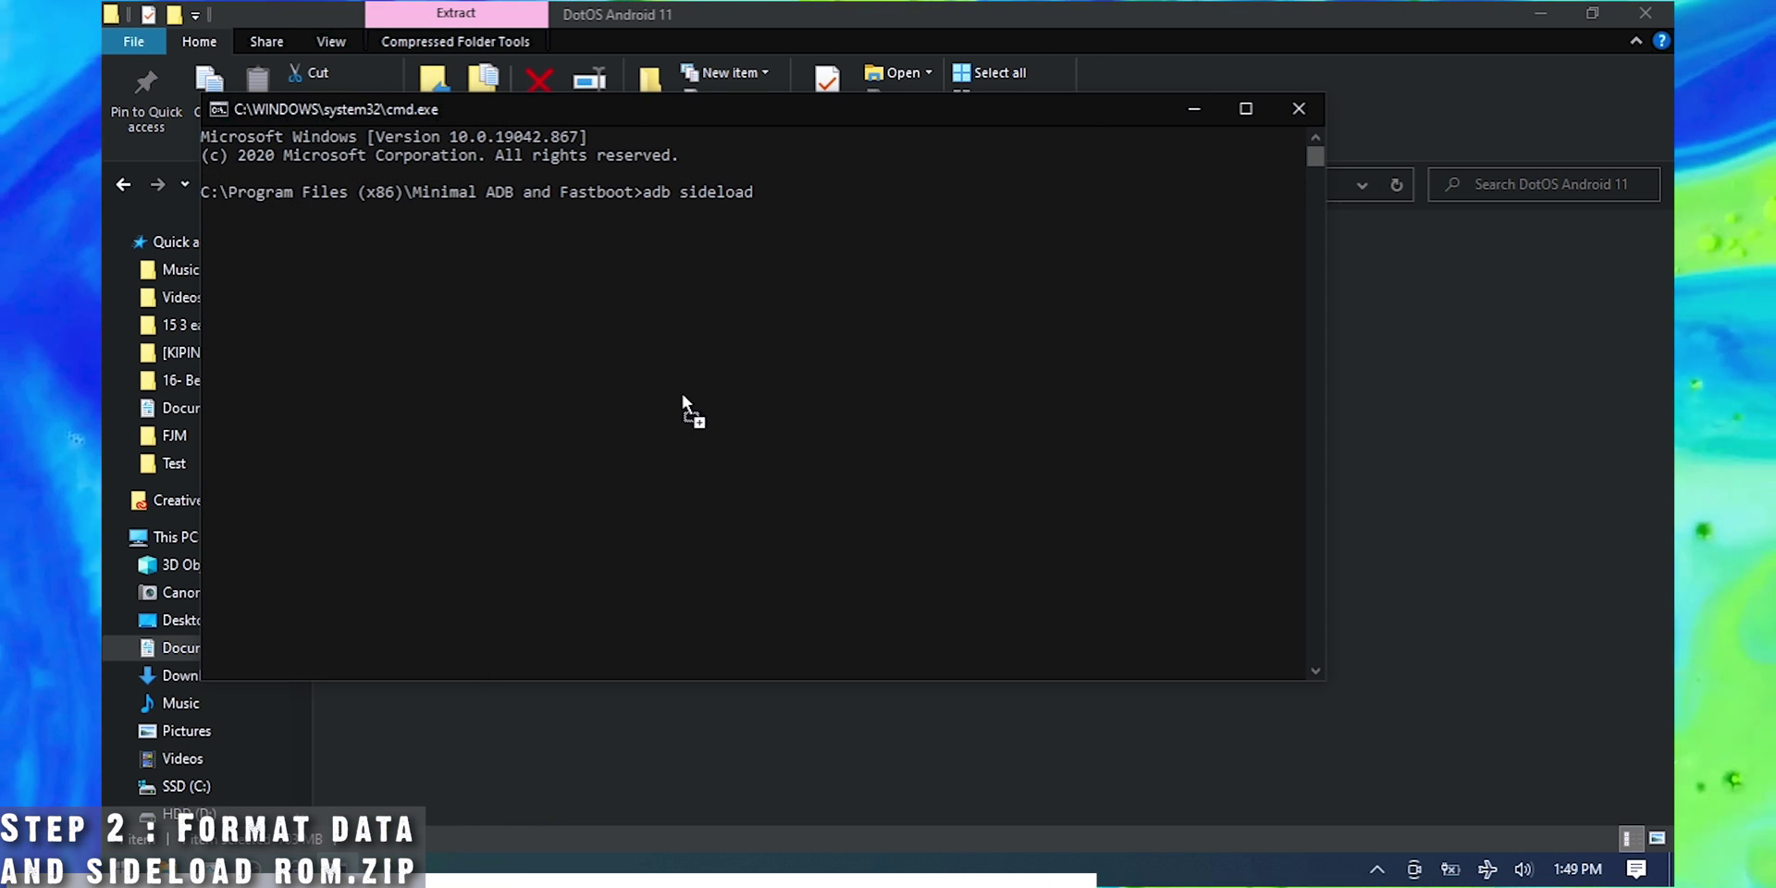
pyautogui.moveTo(682, 398); pyautogui.dragTo(684, 403)
pyautogui.press('Return')
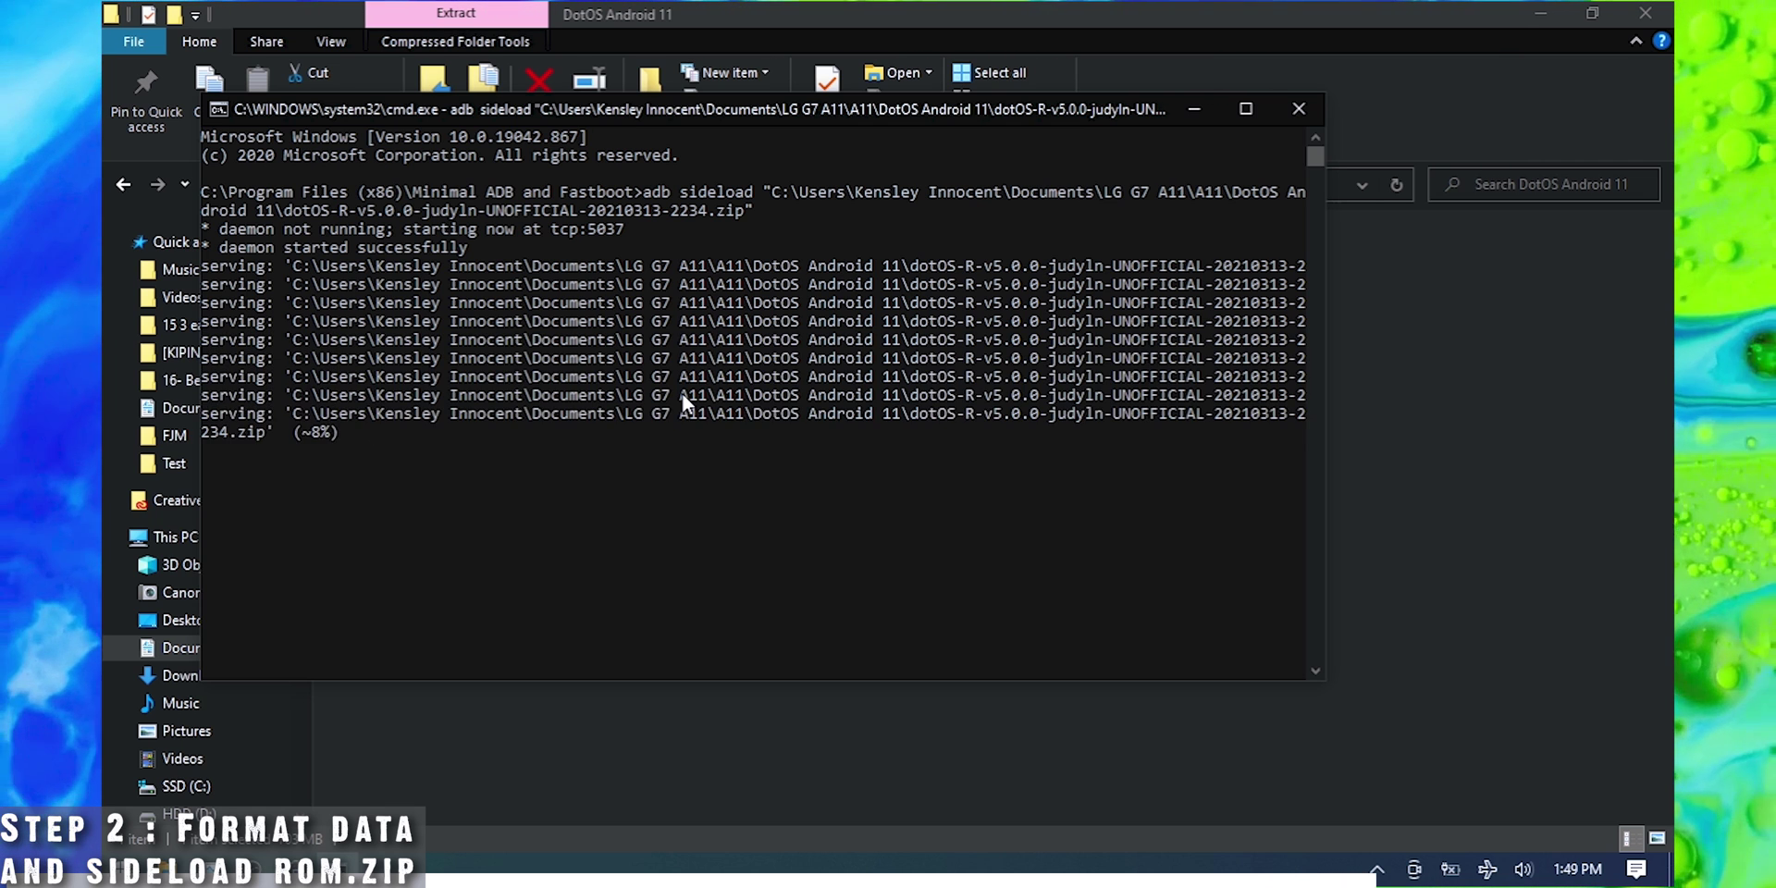
pyautogui.click(294, 869)
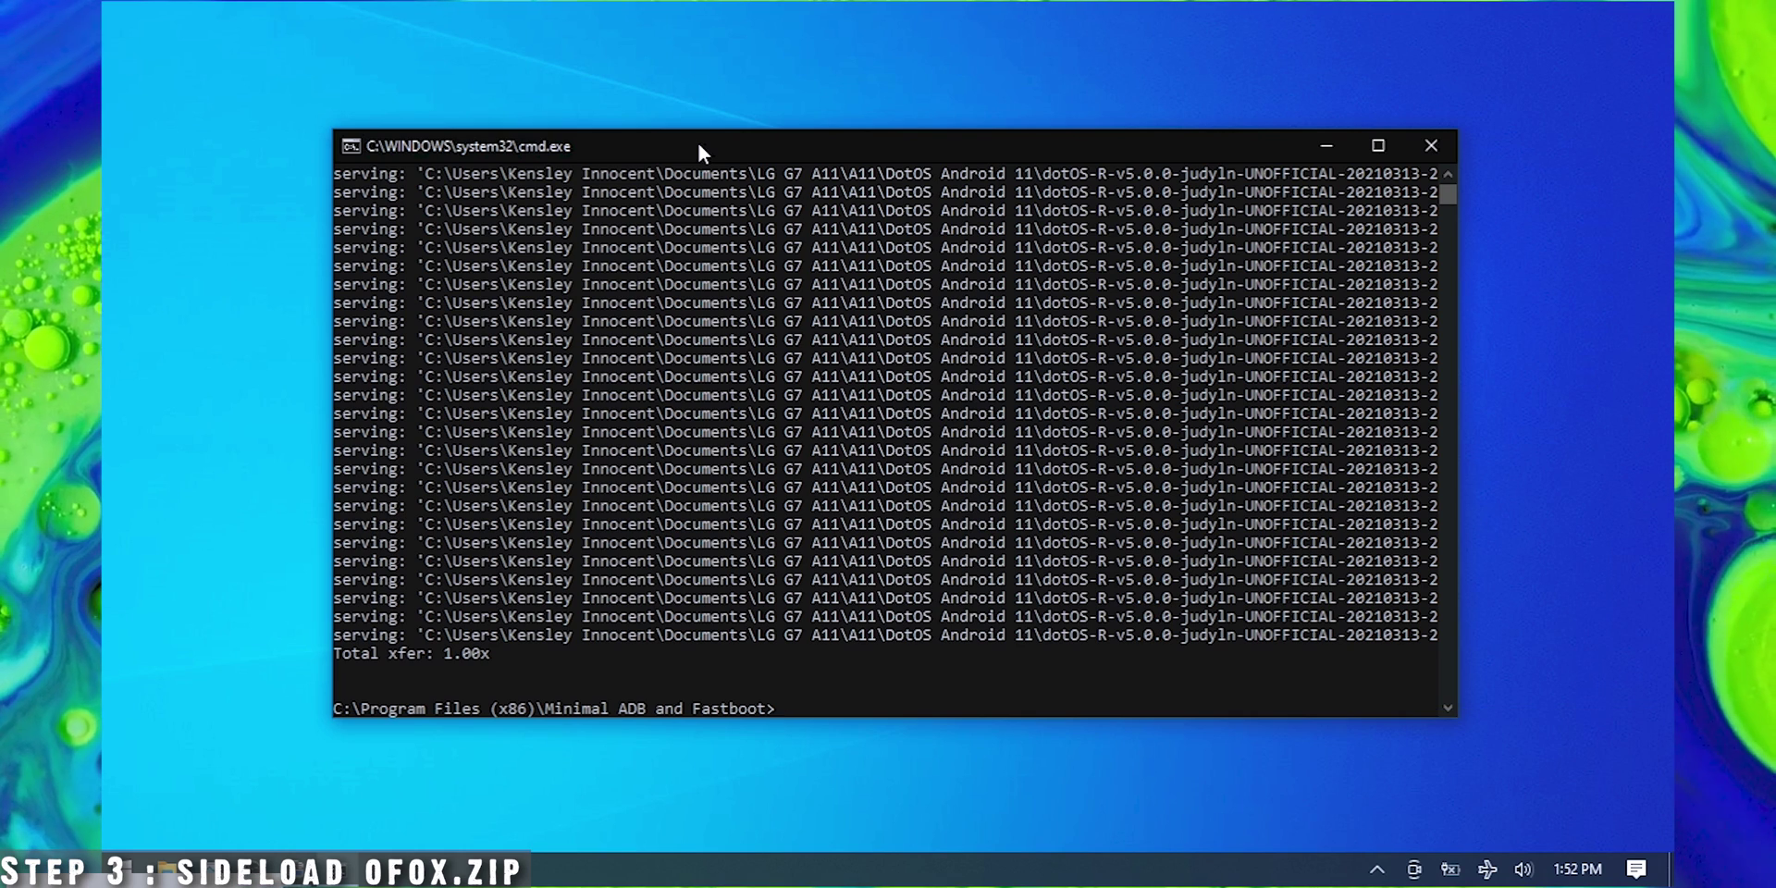
# Step: Run adb sideload with OrangeFox-R11.0_1.8-Stable-judyln.zip from the A11 > OrangeFox zip folder
pyautogui.write('adb sideload')
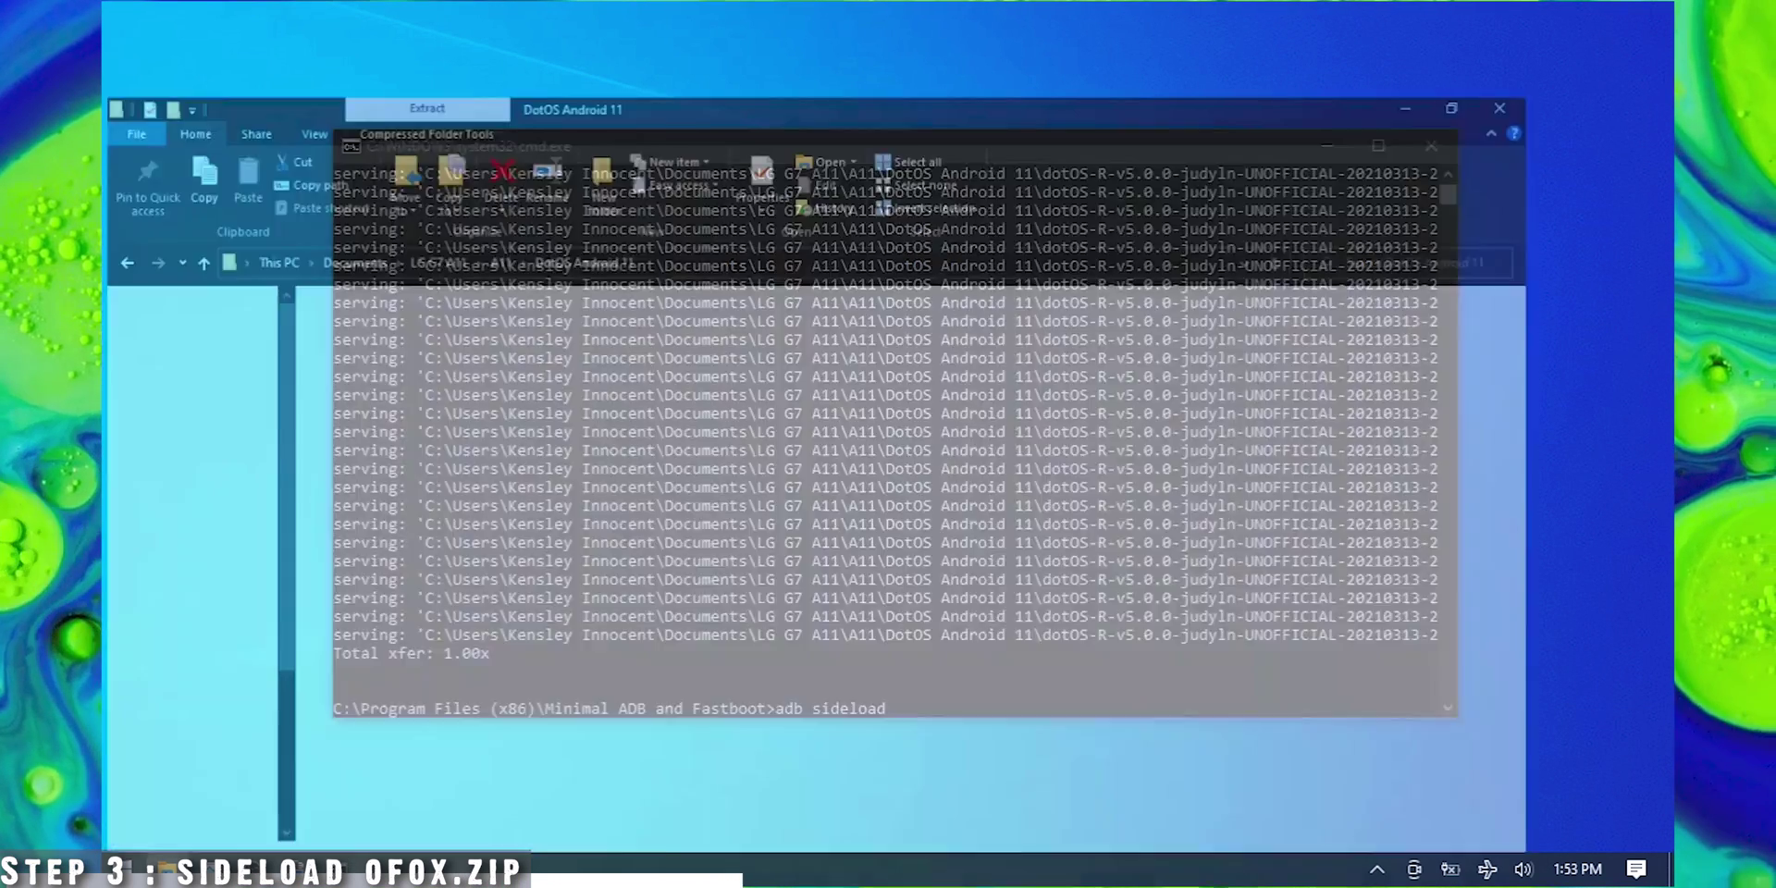
pyautogui.click(545, 184)
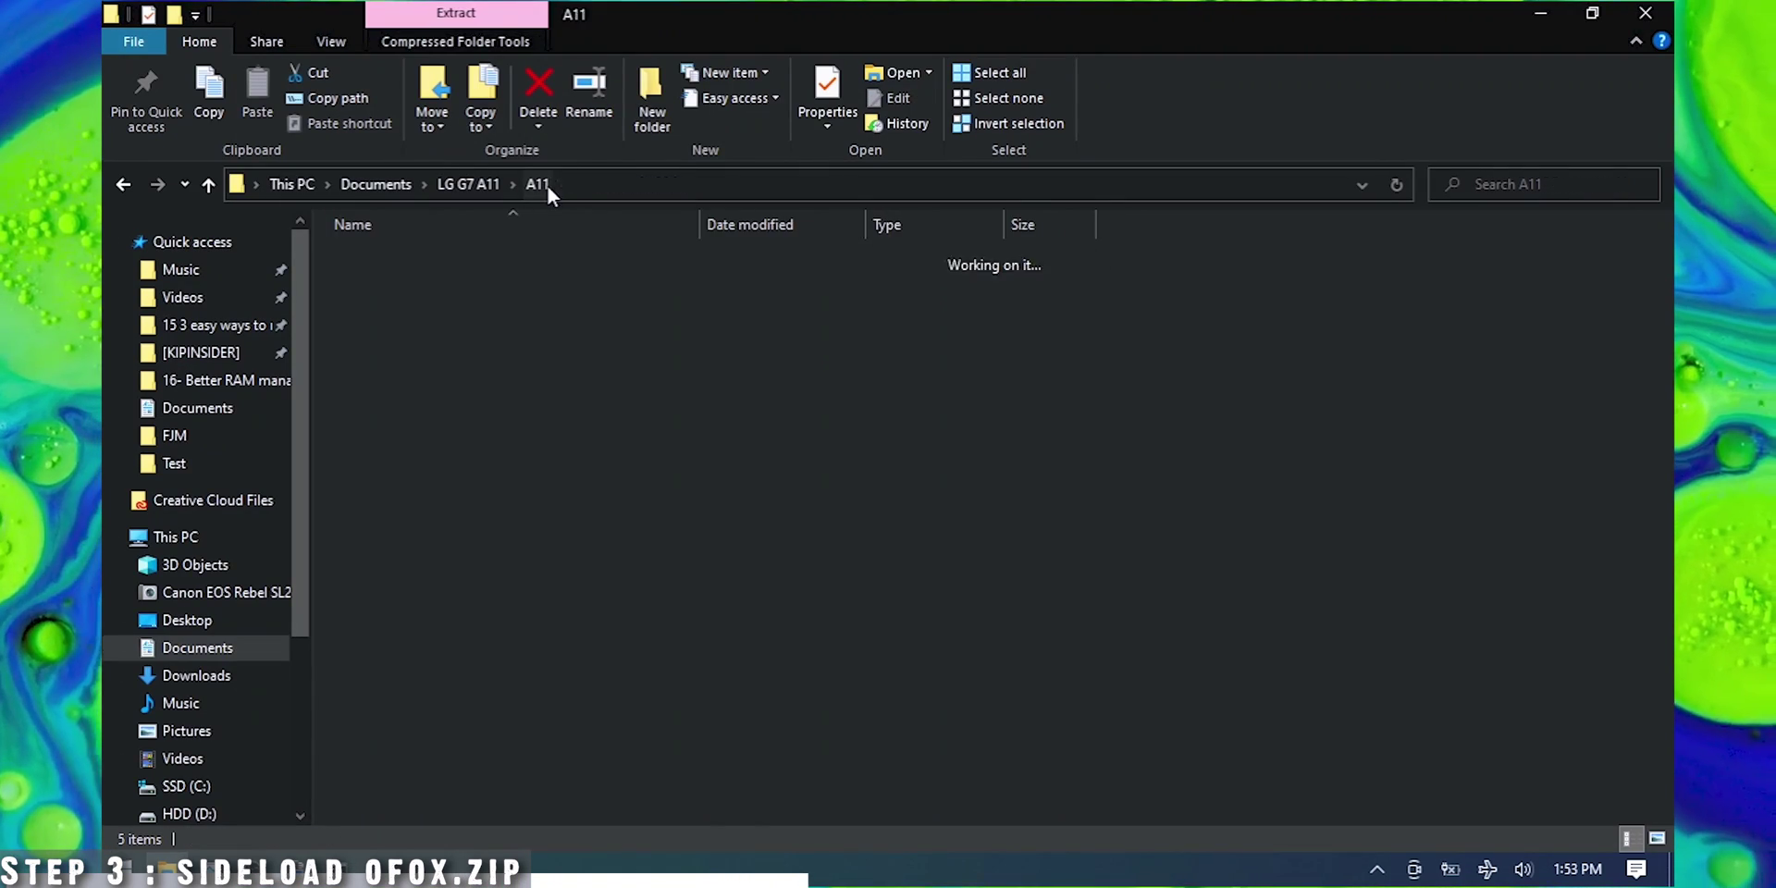
pyautogui.doubleClick(442, 333)
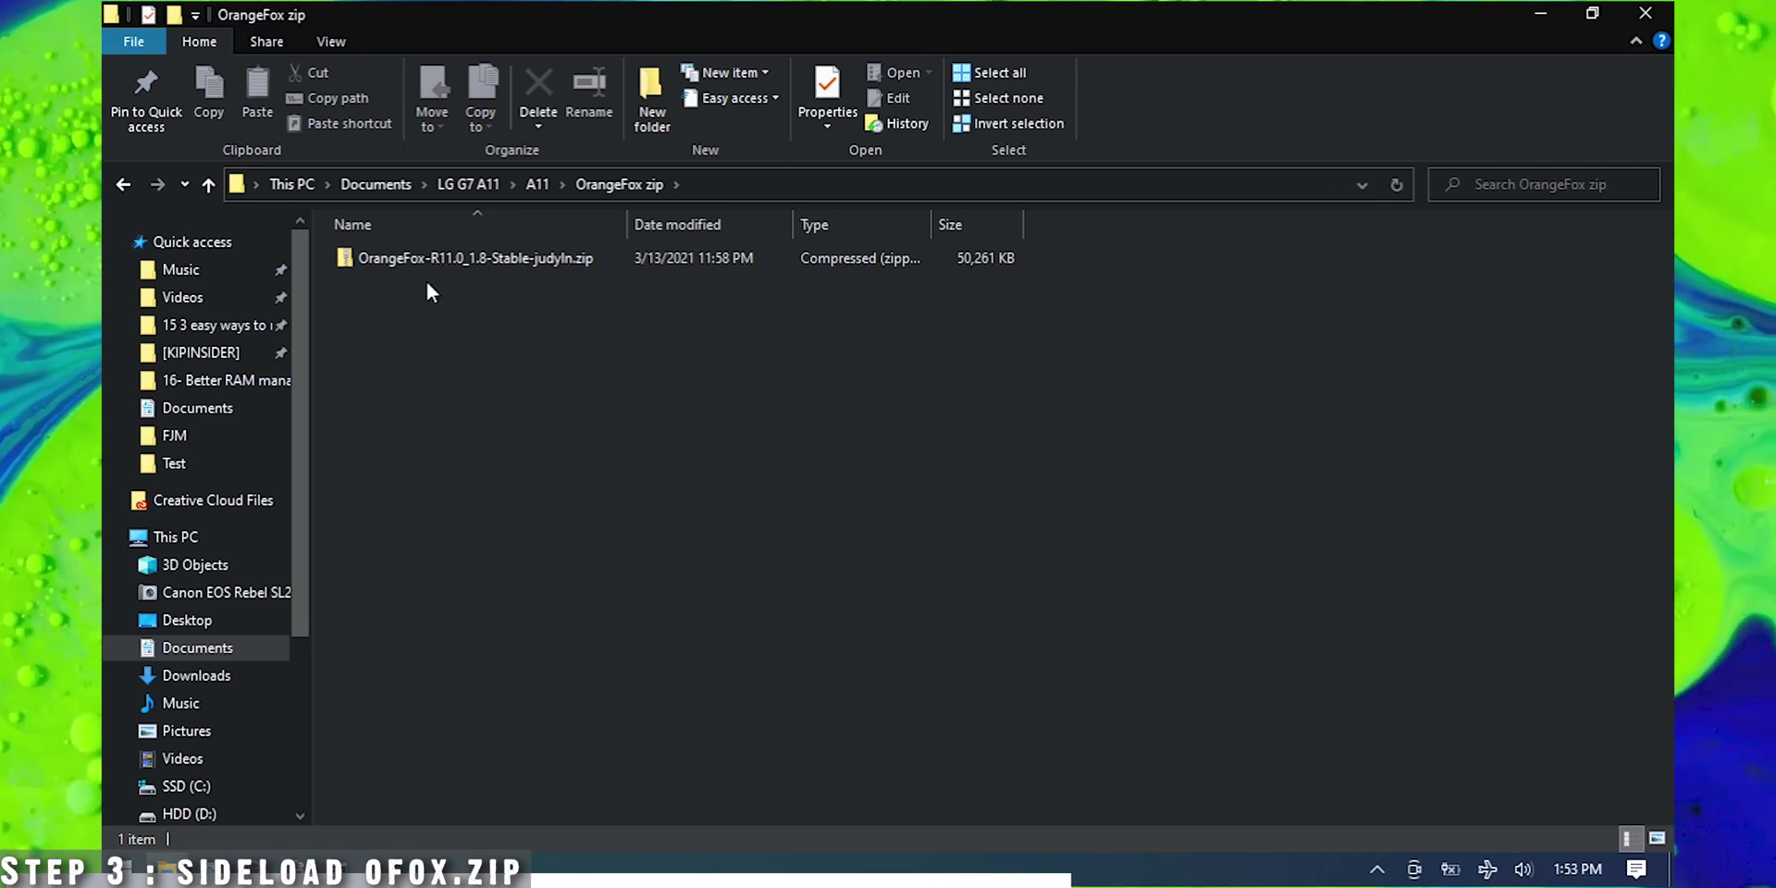
pyautogui.moveTo(428, 262); pyautogui.dragTo(903, 681)
pyautogui.press('Return')
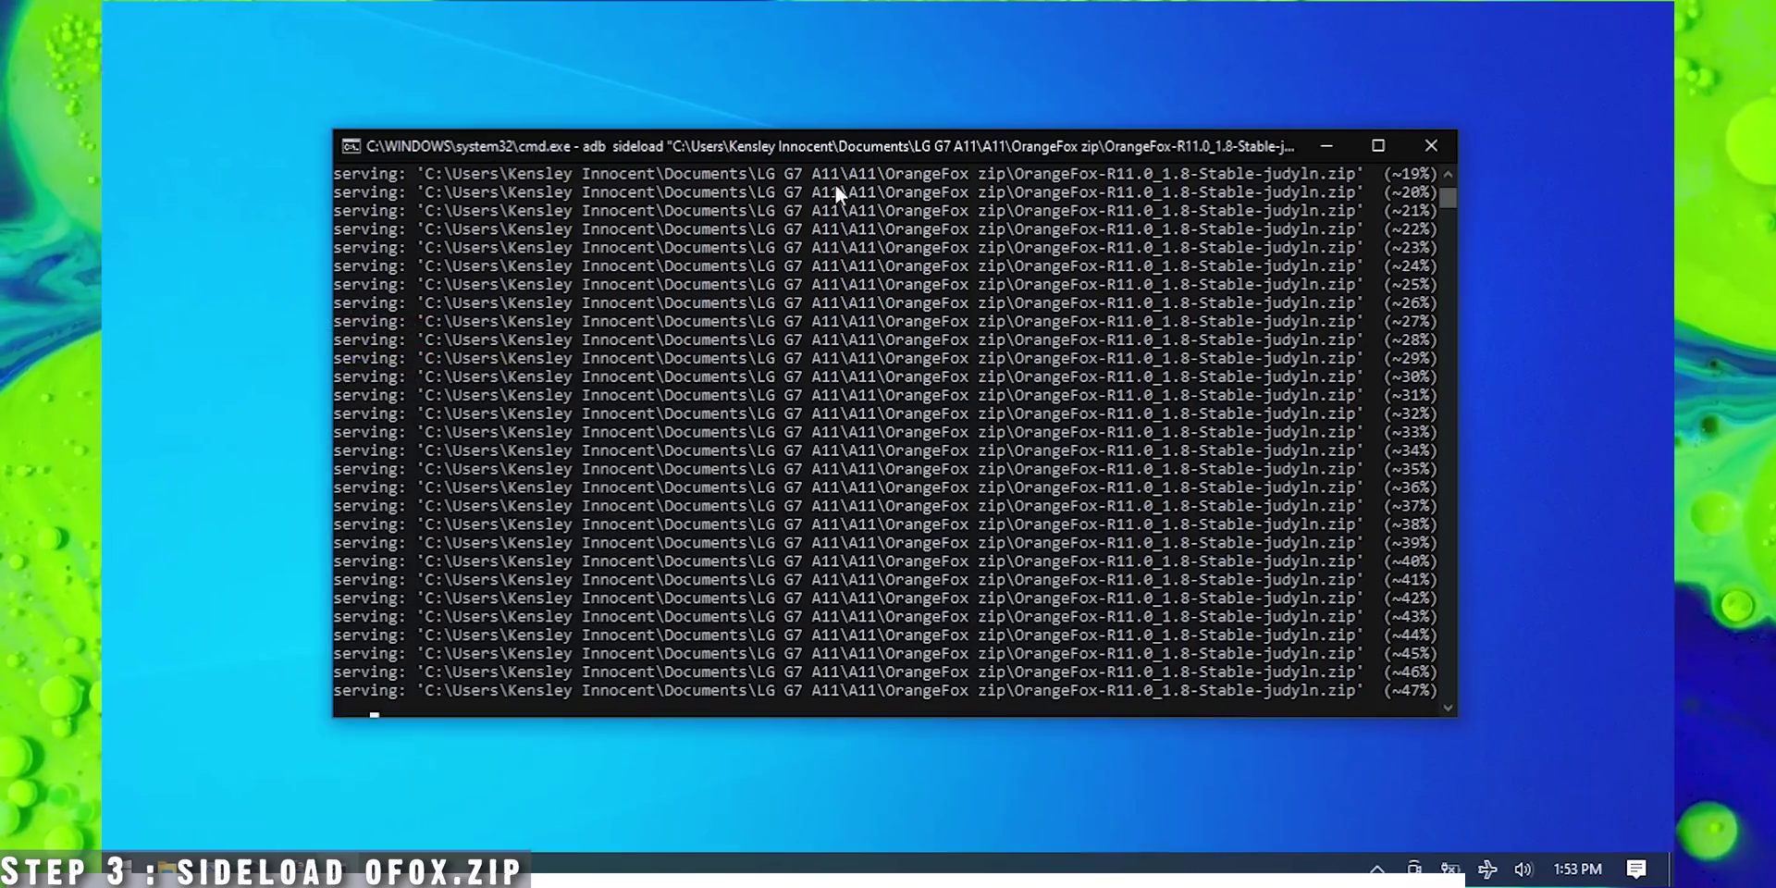
pyautogui.moveTo(833, 143); pyautogui.dragTo(817, 159)
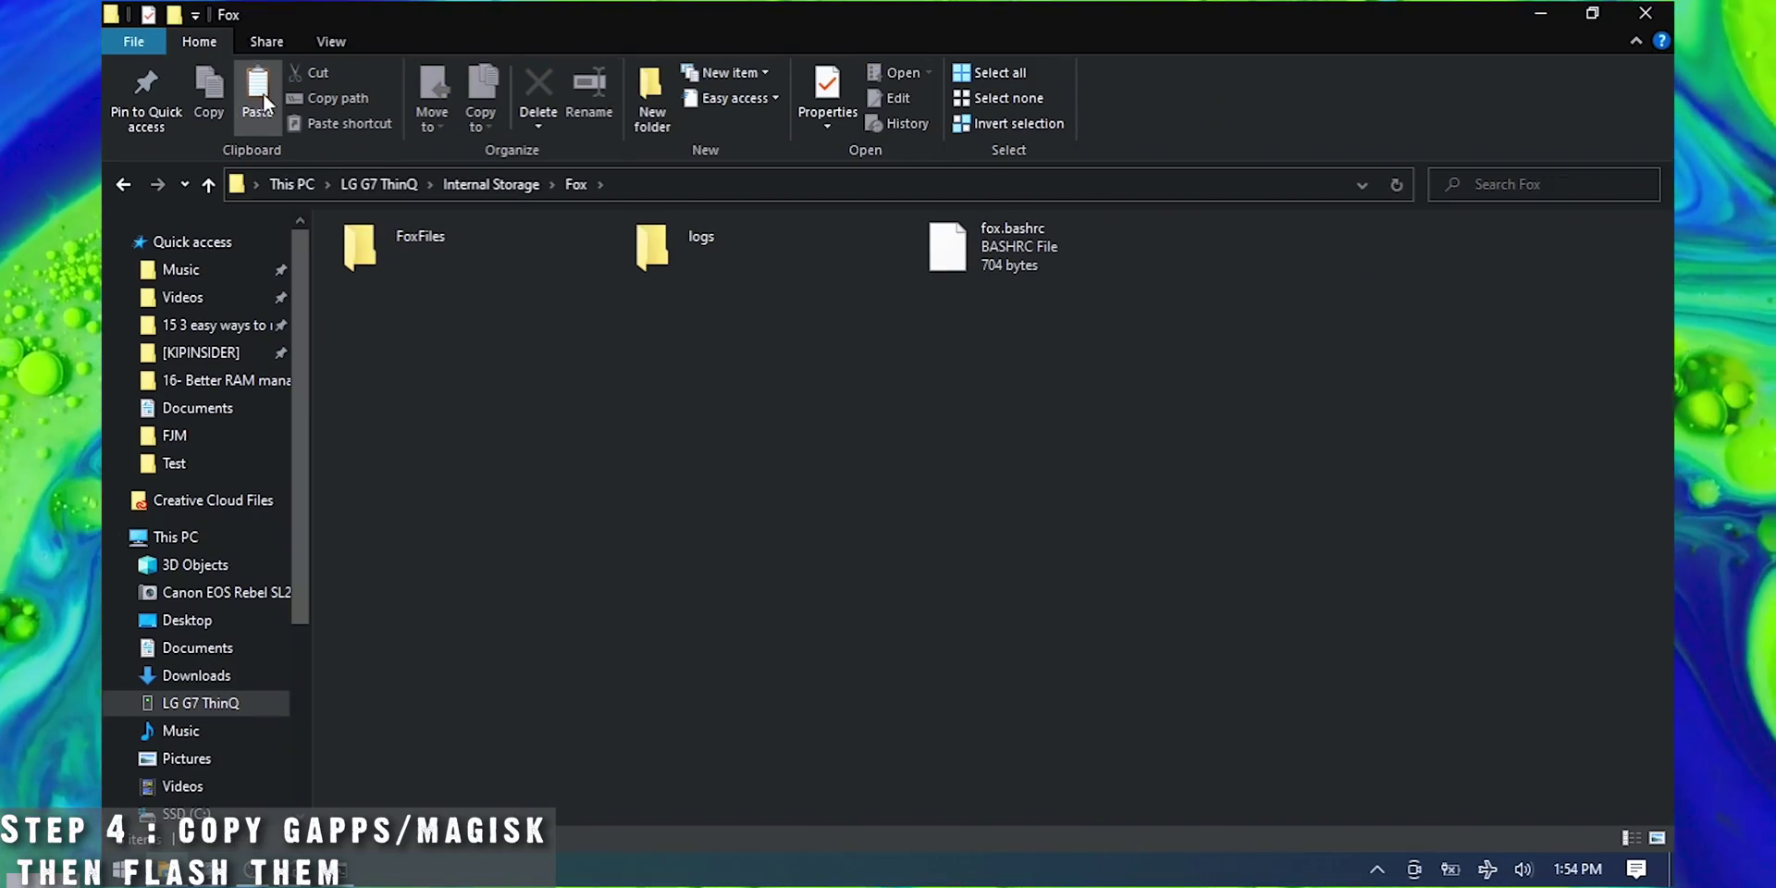
# Step: Paste BiTGApps-arm64-11.0.0-R20_signed.zip into the phone's Internal Storage > Fox folder and copy Magisk-v22.0.zip there from A11 > Magisk
pyautogui.click(259, 93)
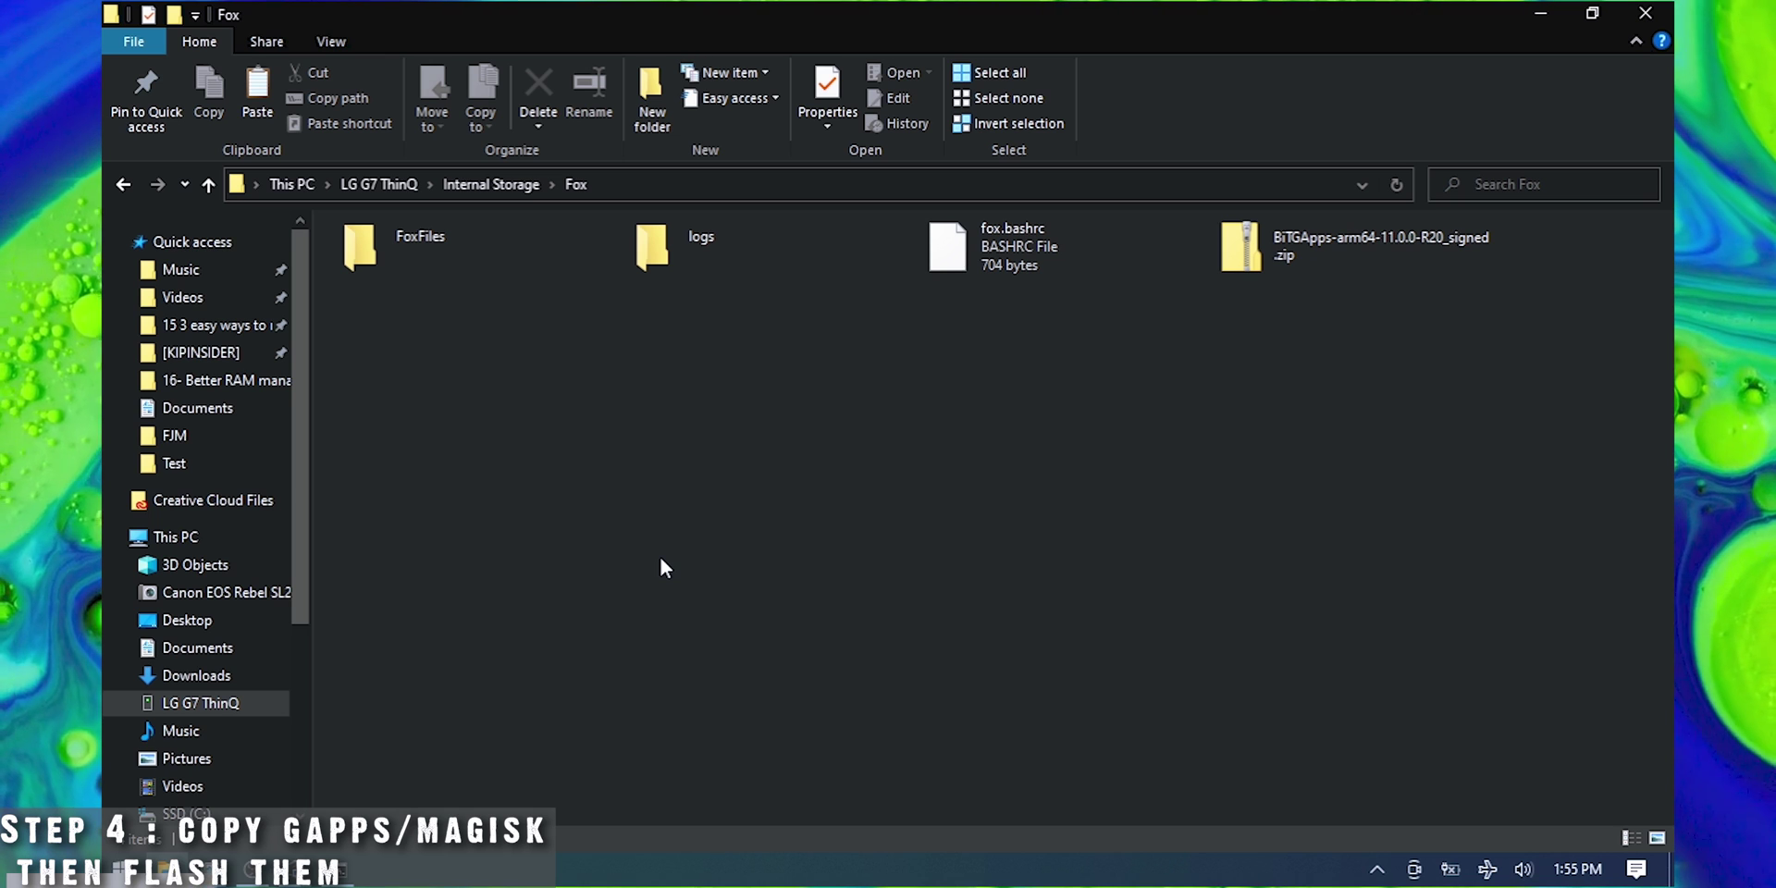
pyautogui.click(129, 183)
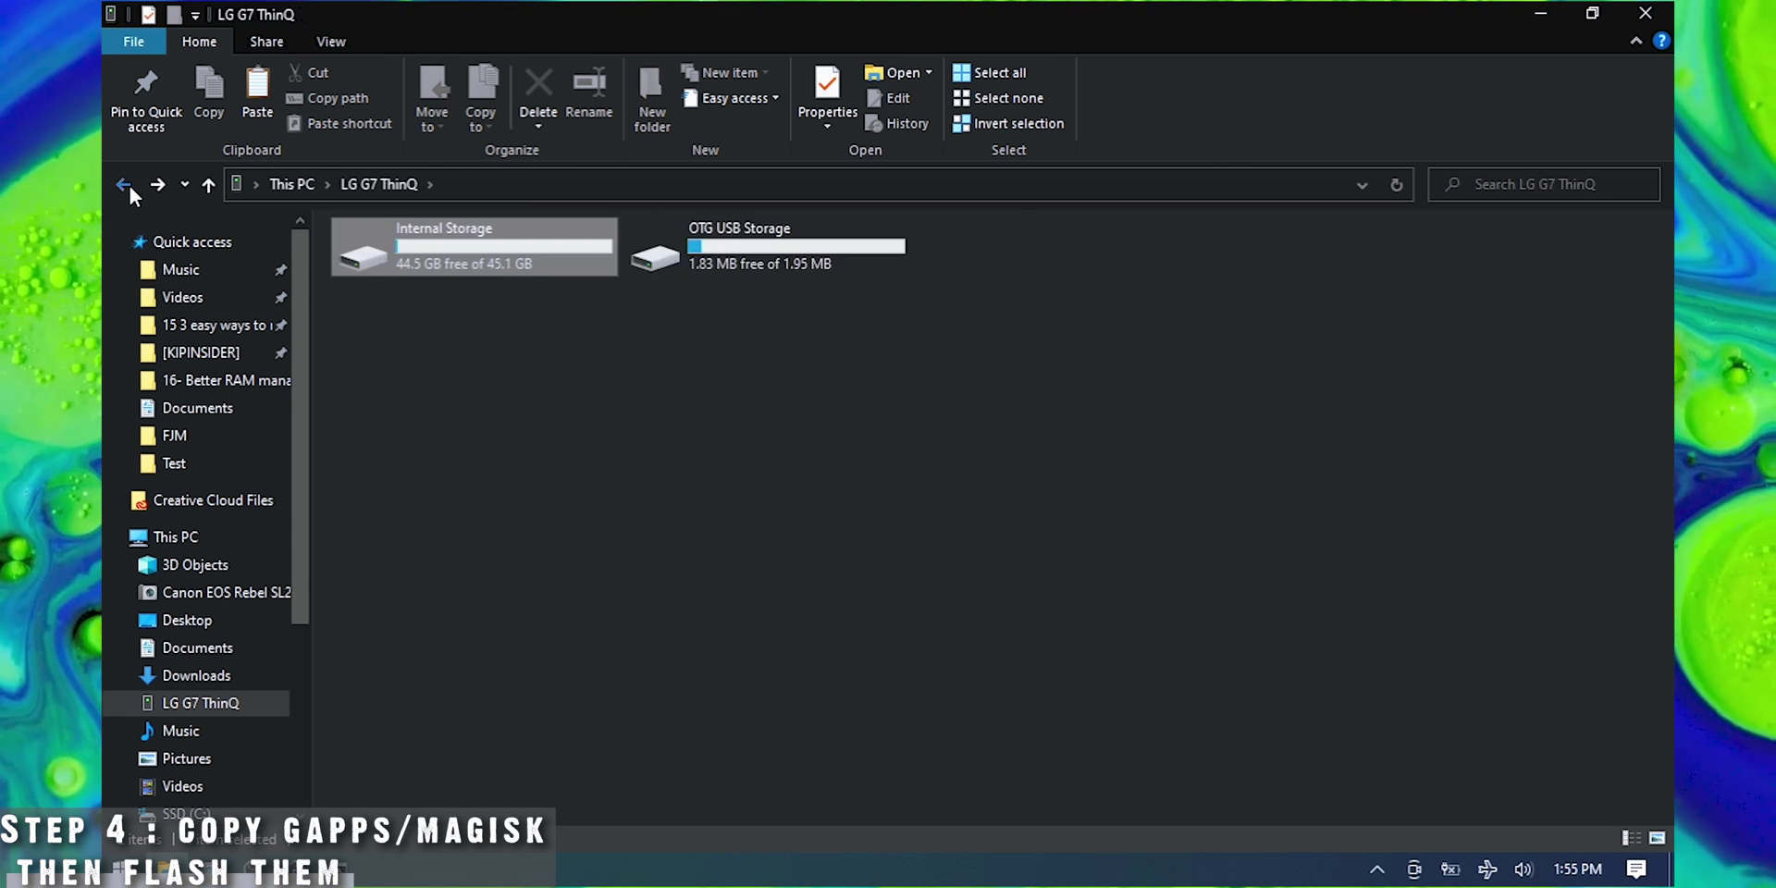
pyautogui.click(130, 183)
pyautogui.doubleClick(398, 285)
pyautogui.click(398, 246)
pyautogui.click(209, 102)
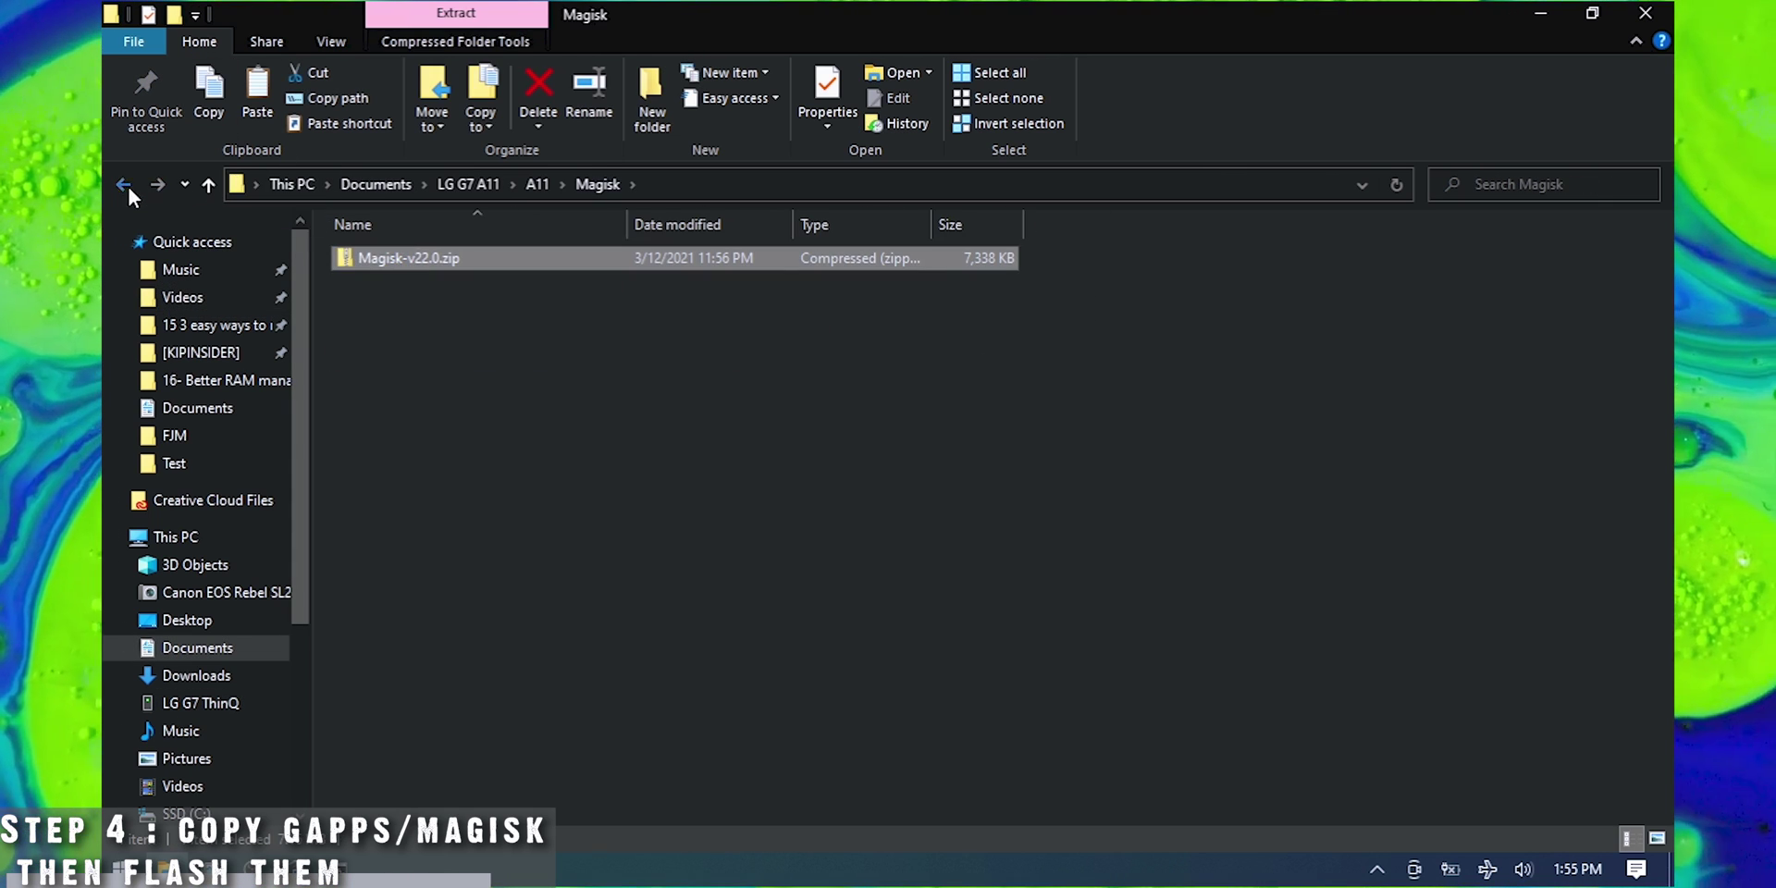
pyautogui.click(126, 183)
pyautogui.click(127, 184)
pyautogui.doubleClick(389, 366)
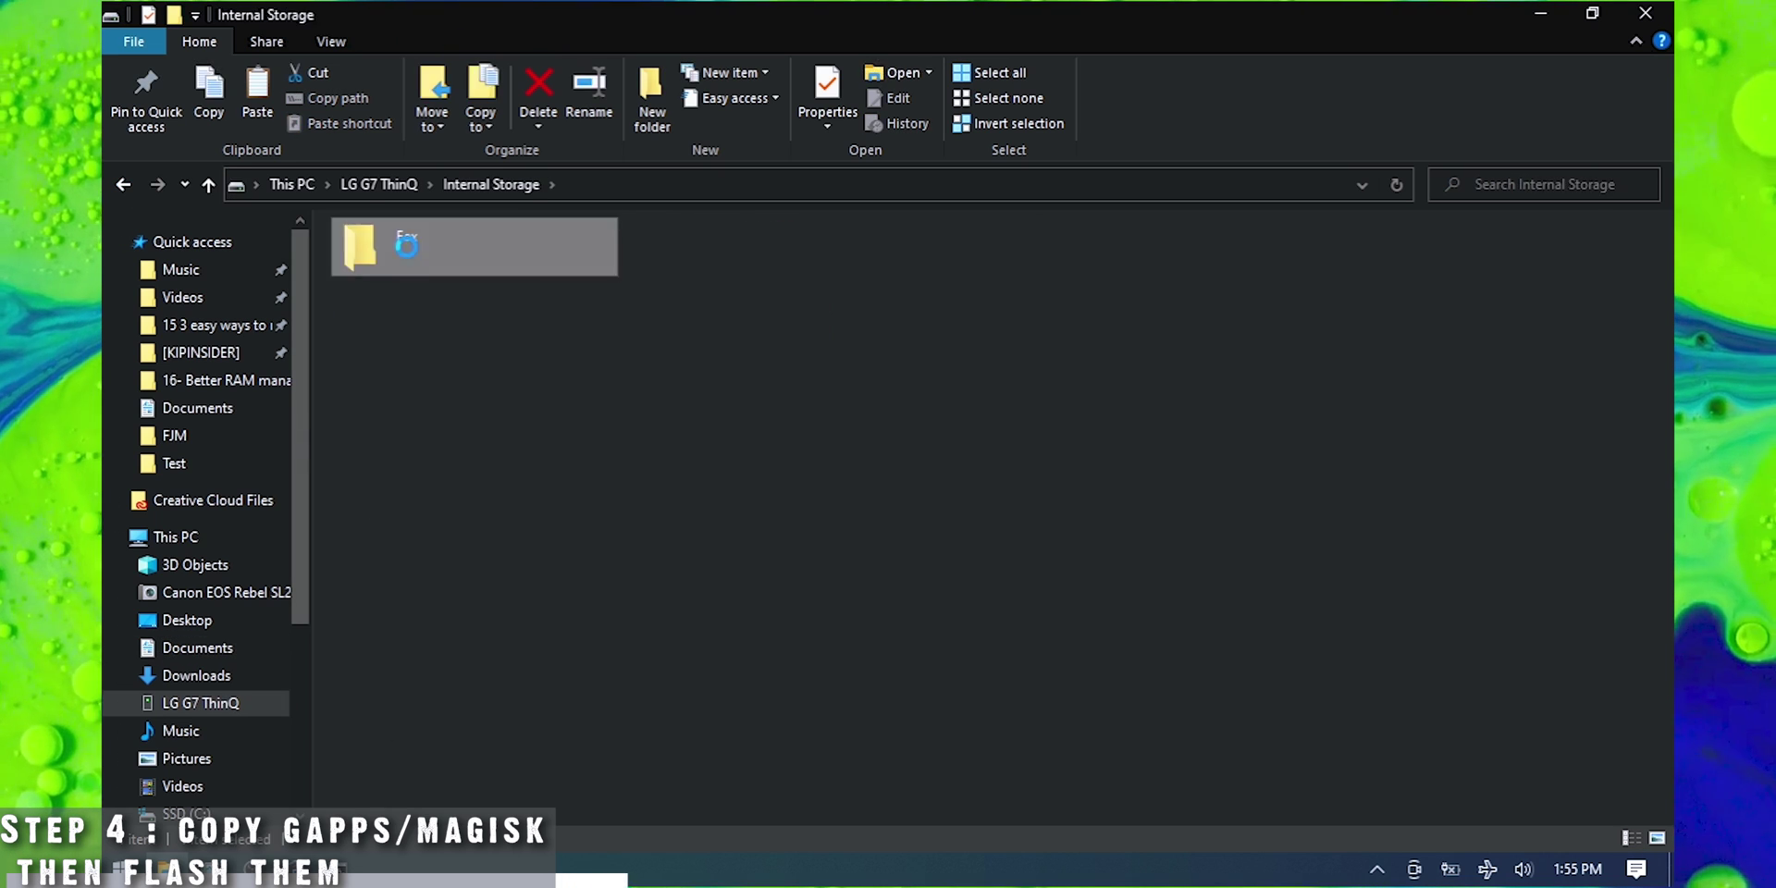
pyautogui.doubleClick(407, 245)
pyautogui.hotkey('ctrl', 'v')
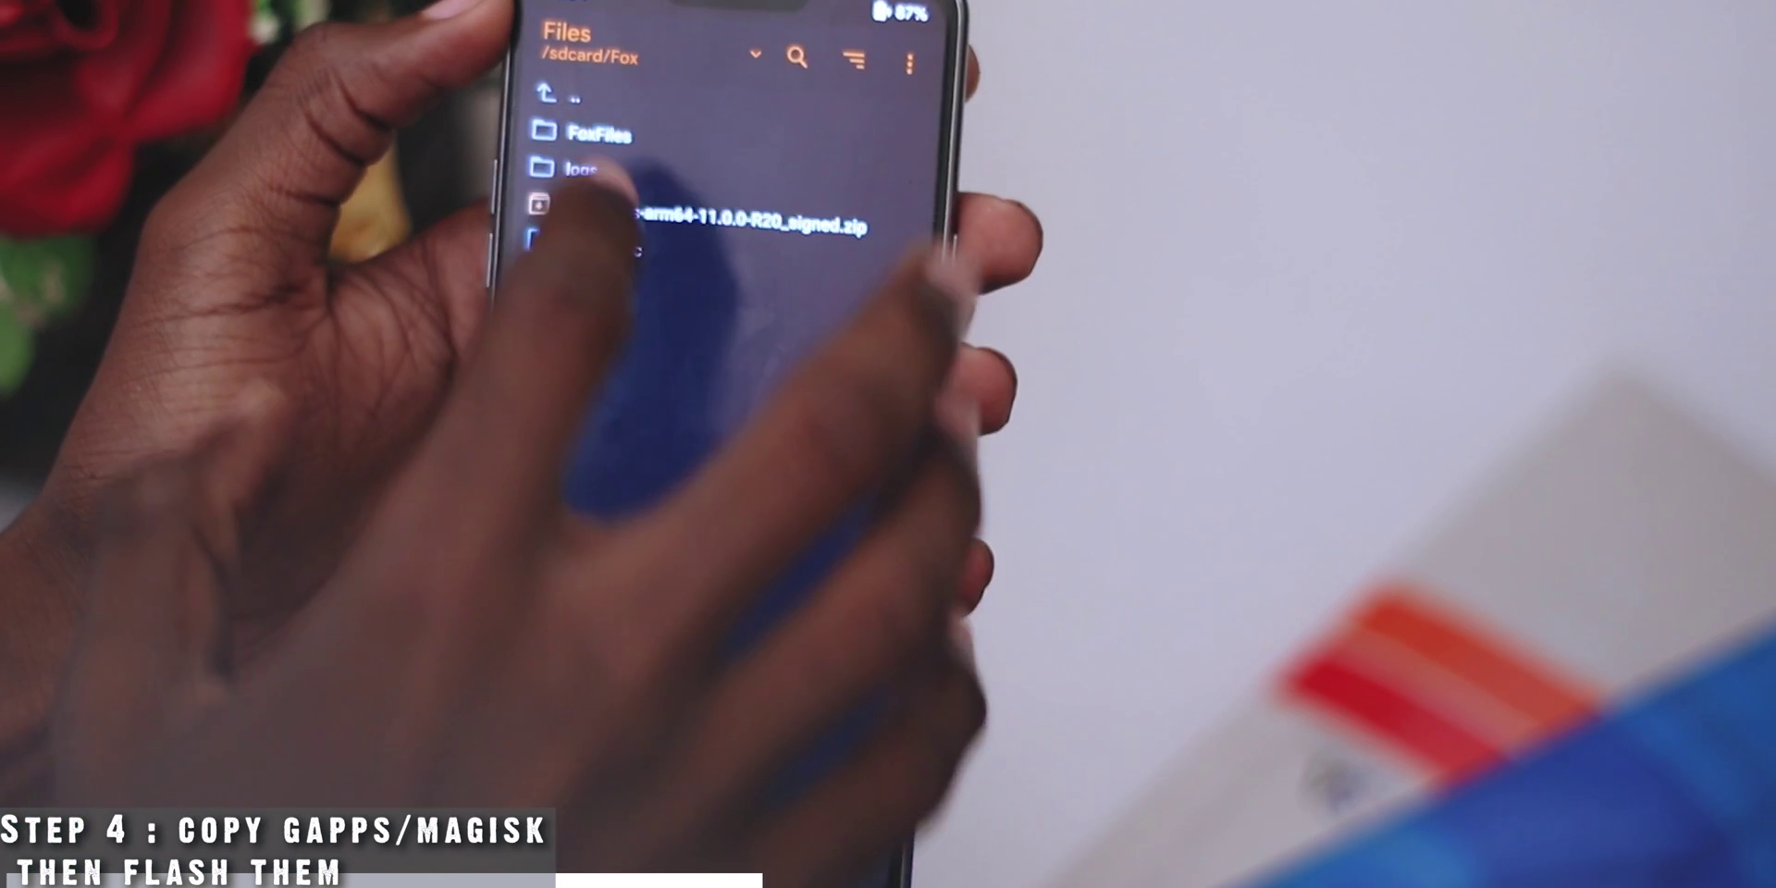
# Step: In OrangeFox on the phone, queue BiTGApps-arm64-11.0.0-R20_signed.zip and the Magisk zip from /sdcard/Fox and start installing them
pyautogui.click(666, 204)
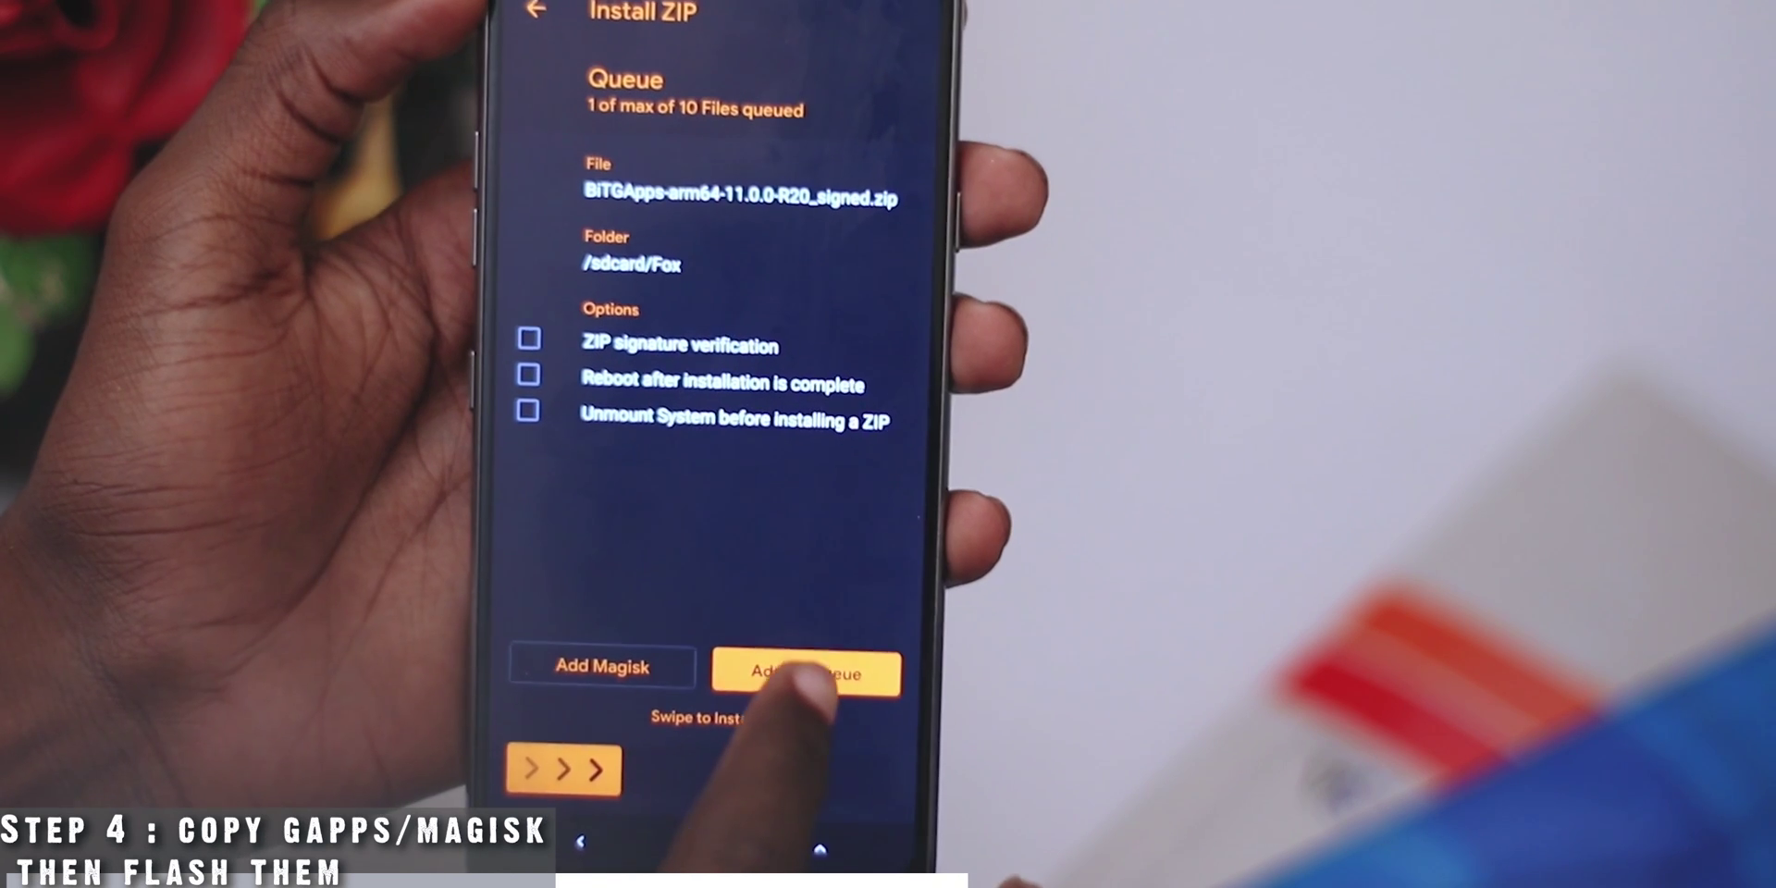
pyautogui.click(805, 674)
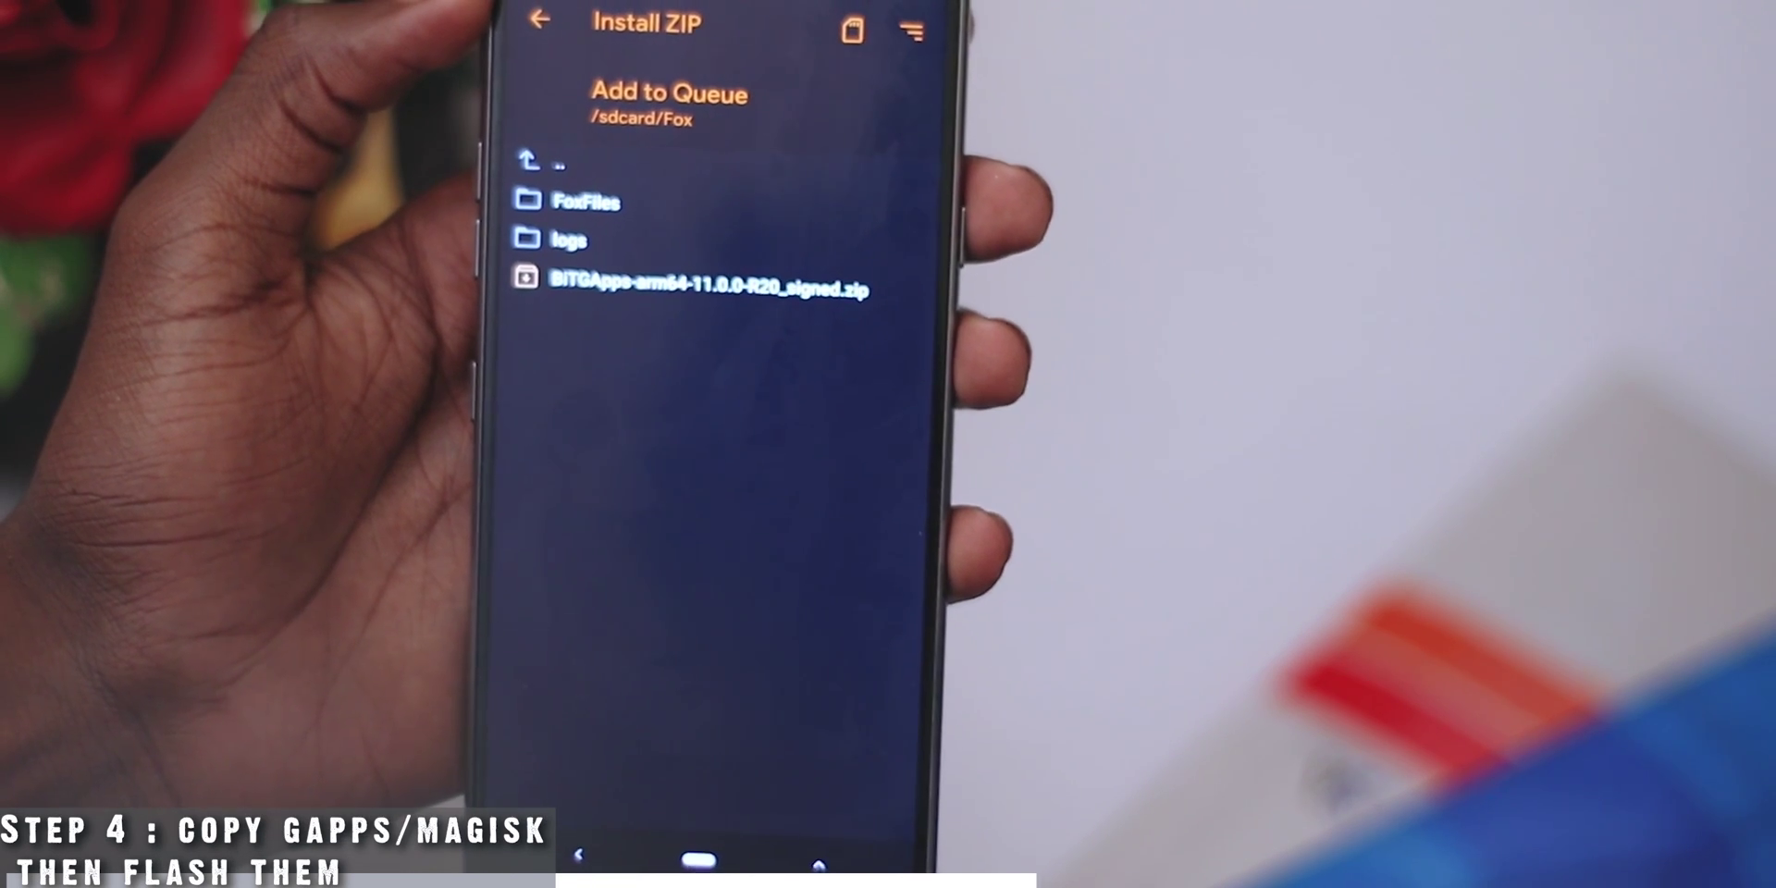
pyautogui.click(648, 319)
pyautogui.moveTo(458, 645); pyautogui.dragTo(768, 647)
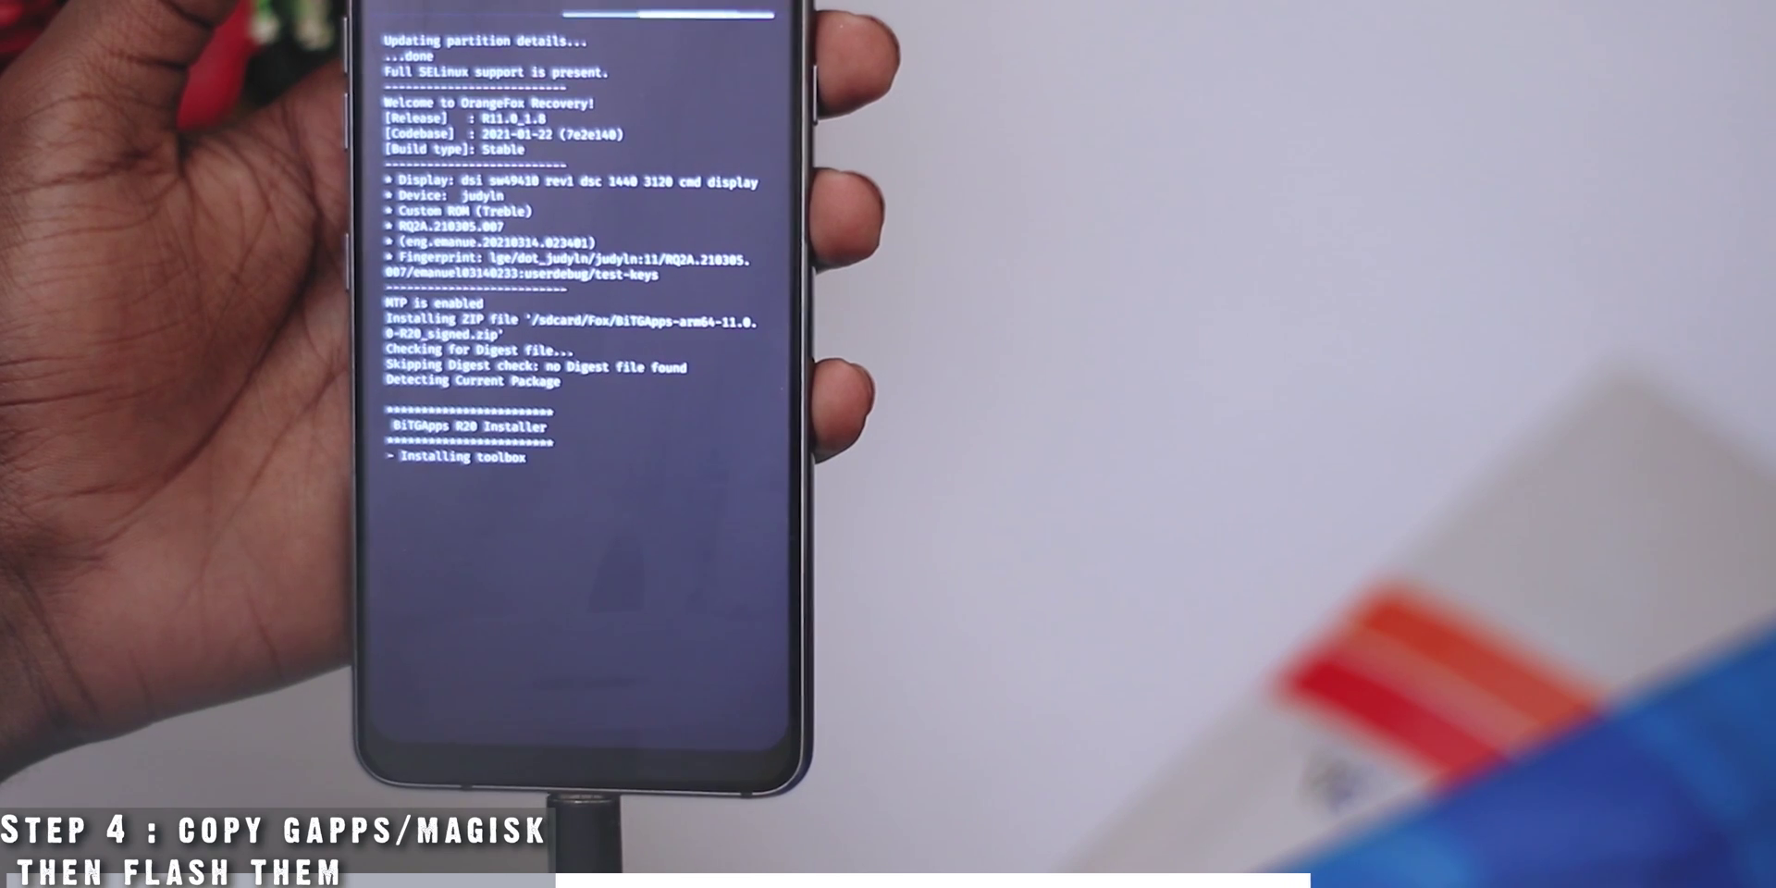